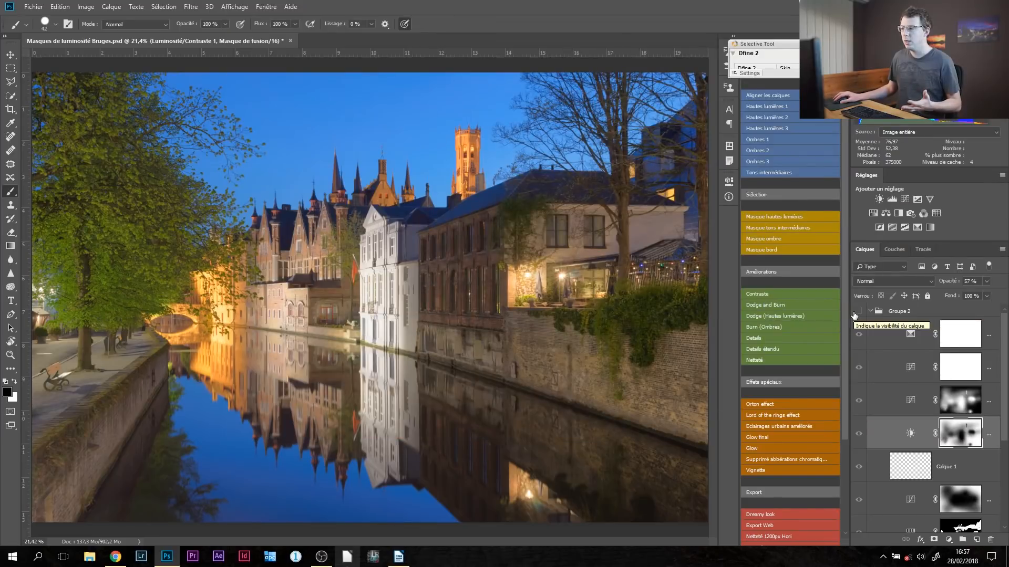
Hide Groupe 2 and toggle the + 2 stop, Groupe 1 and Pro Contrast layers to examine what each contributes
{"action": "left_click", "coordinate": [860, 311]}
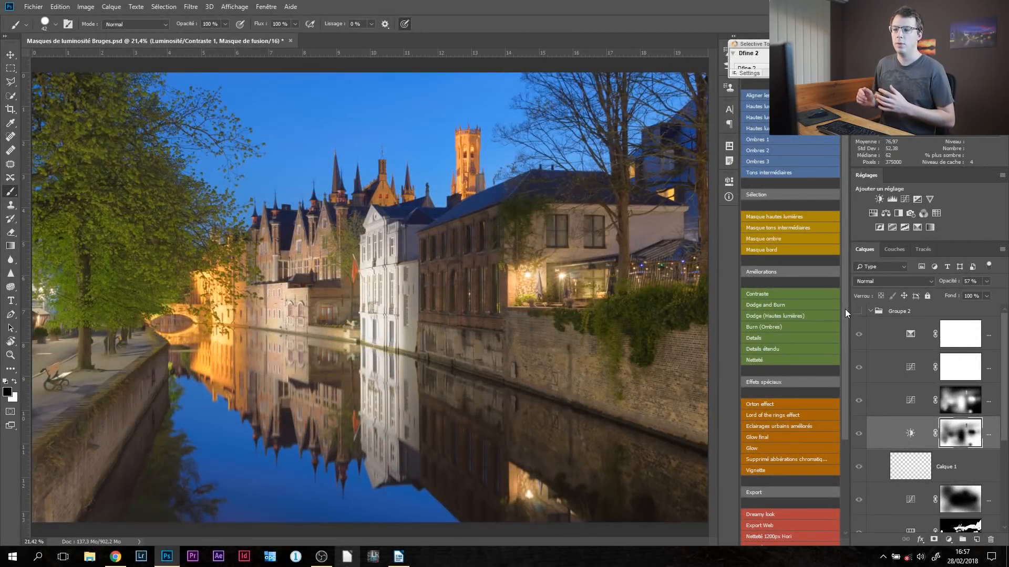
{"action": "scroll", "coordinate": [888, 361], "scroll_direction": "down", "scroll_amount": 5}
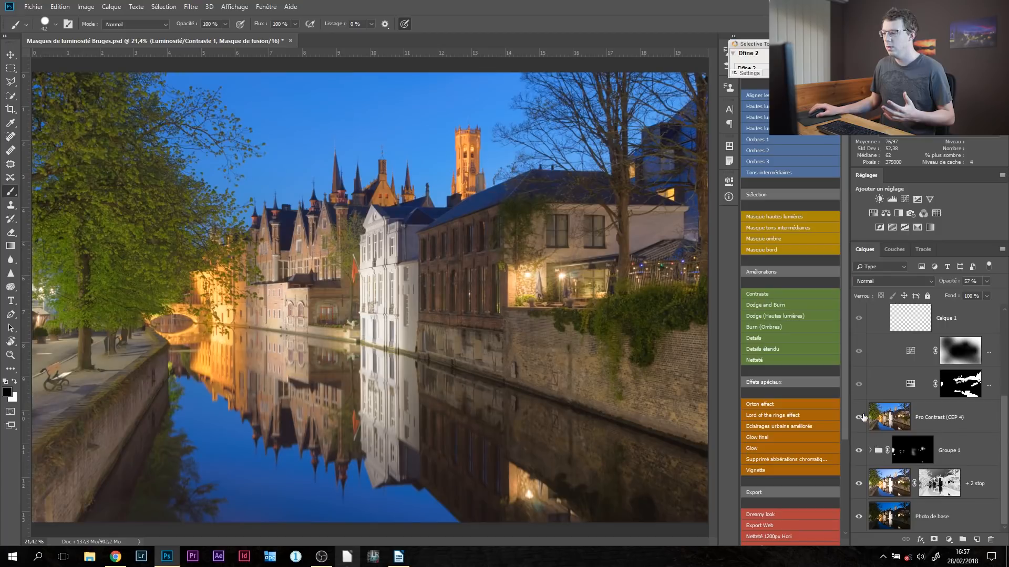
{"action": "left_click_drag", "start_coordinate": [861, 418], "coordinate": [858, 480]}
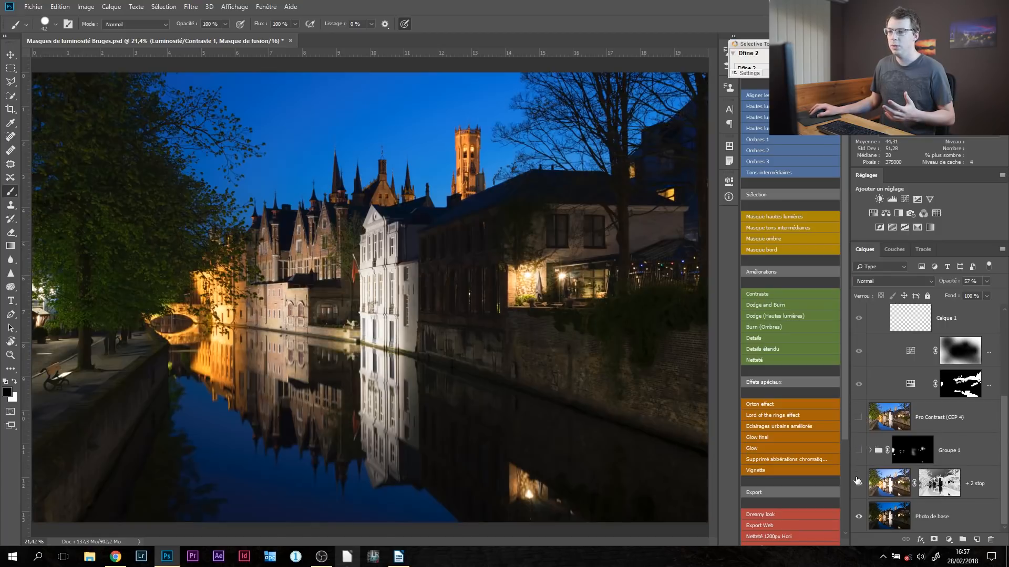
{"action": "left_click", "coordinate": [858, 482]}
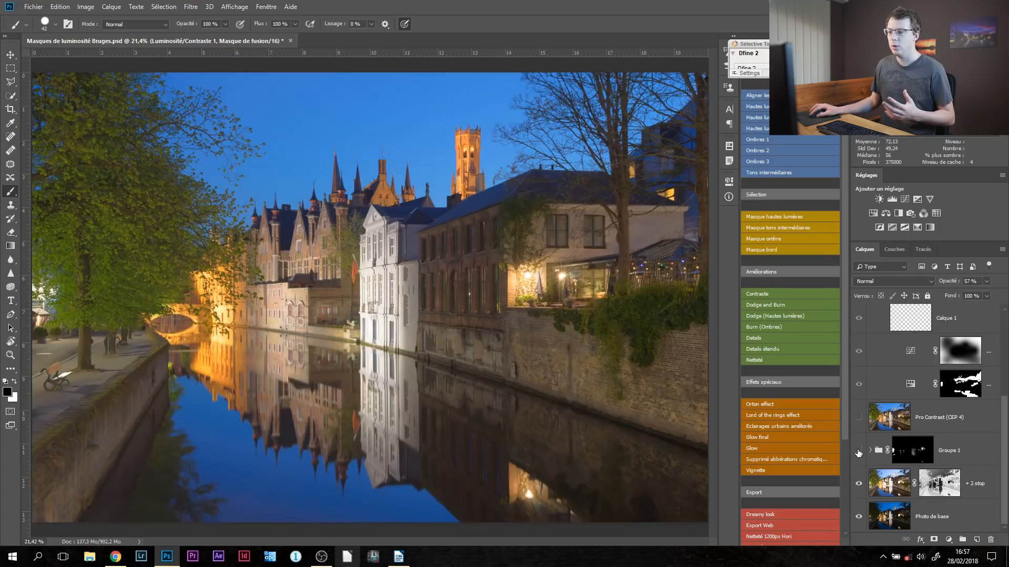
{"action": "left_click", "coordinate": [859, 482]}
{"action": "left_click", "coordinate": [858, 482]}
{"action": "left_click", "coordinate": [858, 450]}
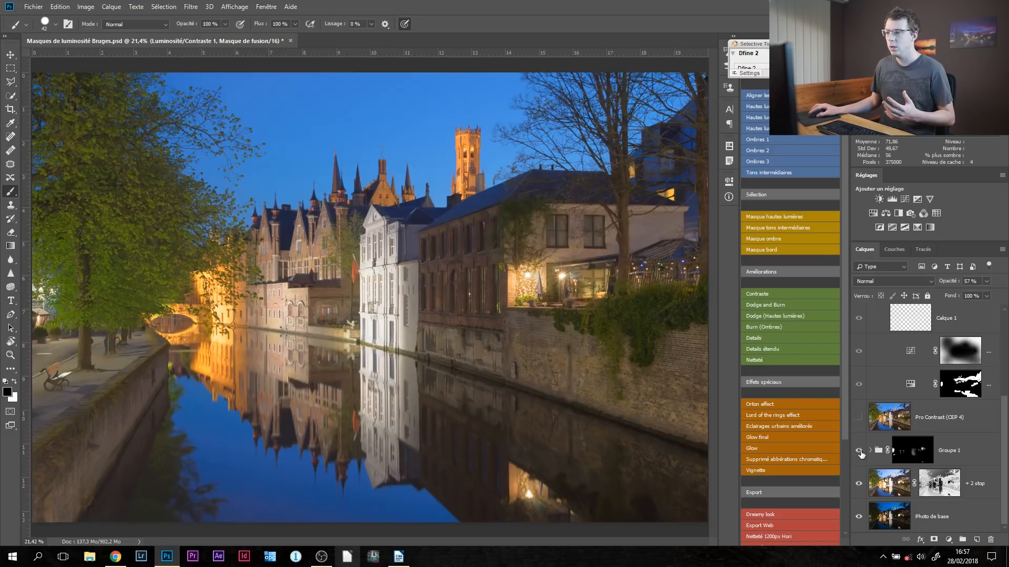
{"action": "left_click", "coordinate": [858, 419]}
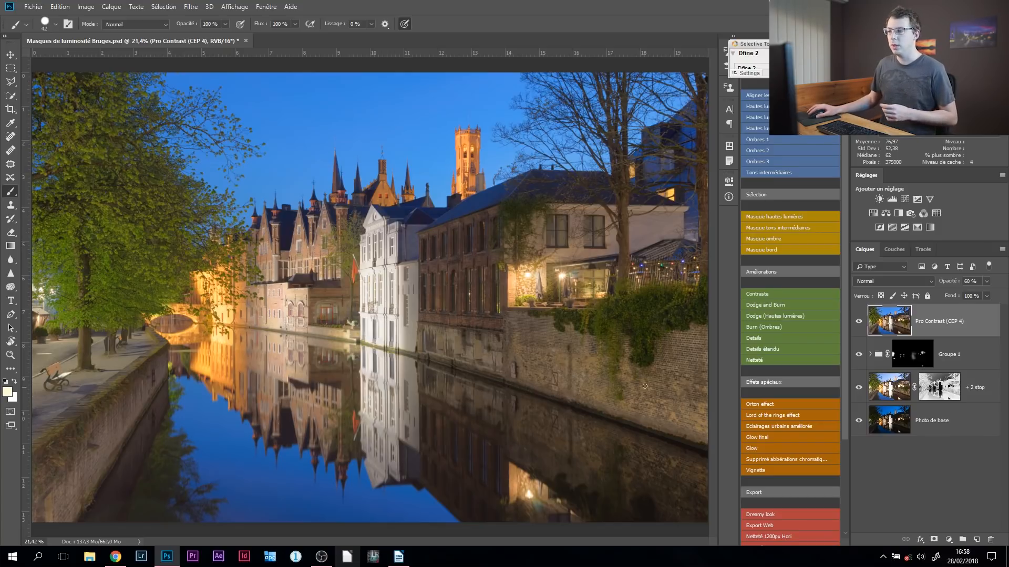
Add a Curves adjustment layer above the Pro Contrast layer and pull the midtones down to darken the image
{"action": "left_click", "coordinate": [904, 199]}
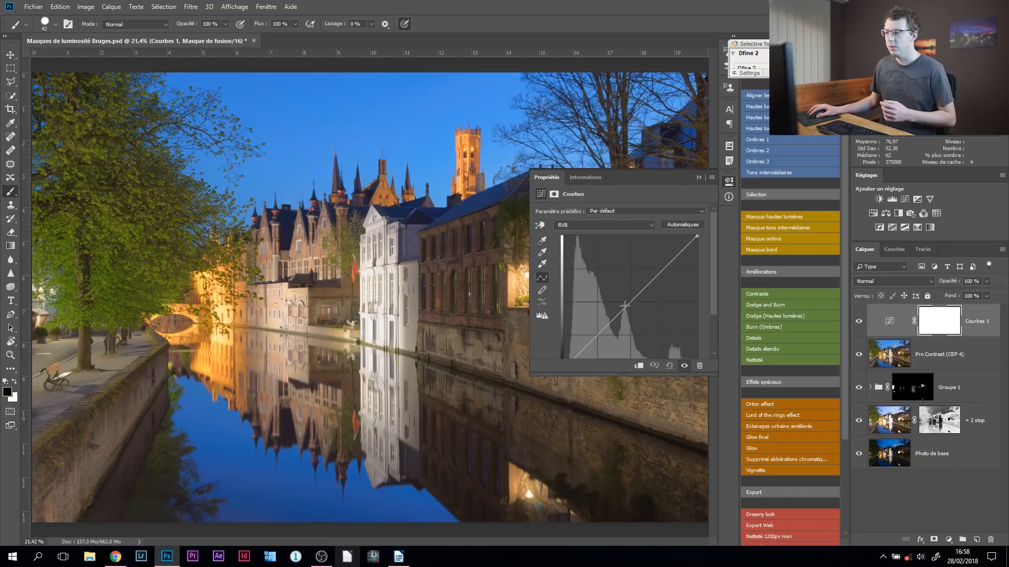
{"action": "left_click_drag", "start_coordinate": [624, 305], "coordinate": [636, 314]}
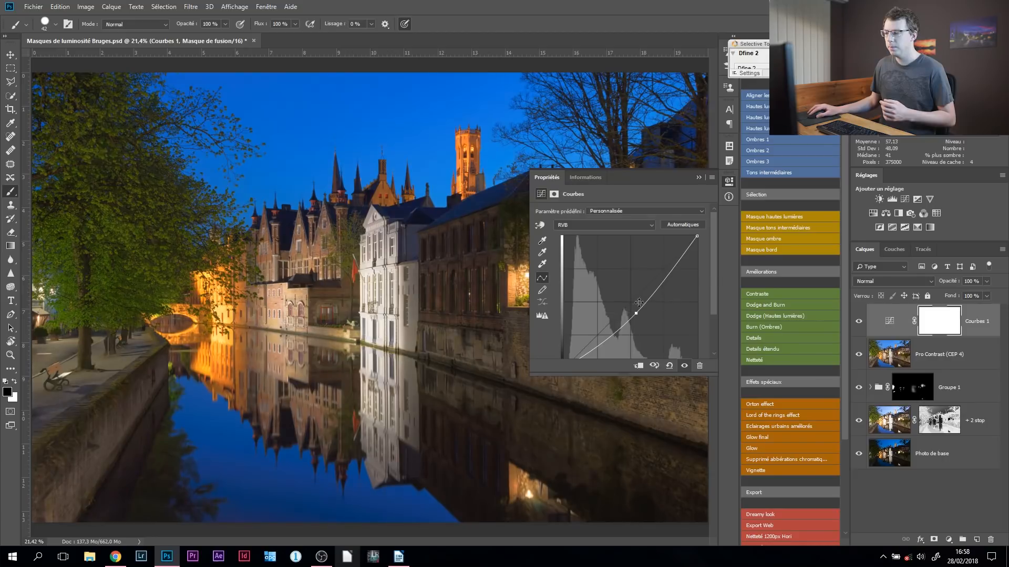
{"action": "left_click", "coordinate": [698, 177]}
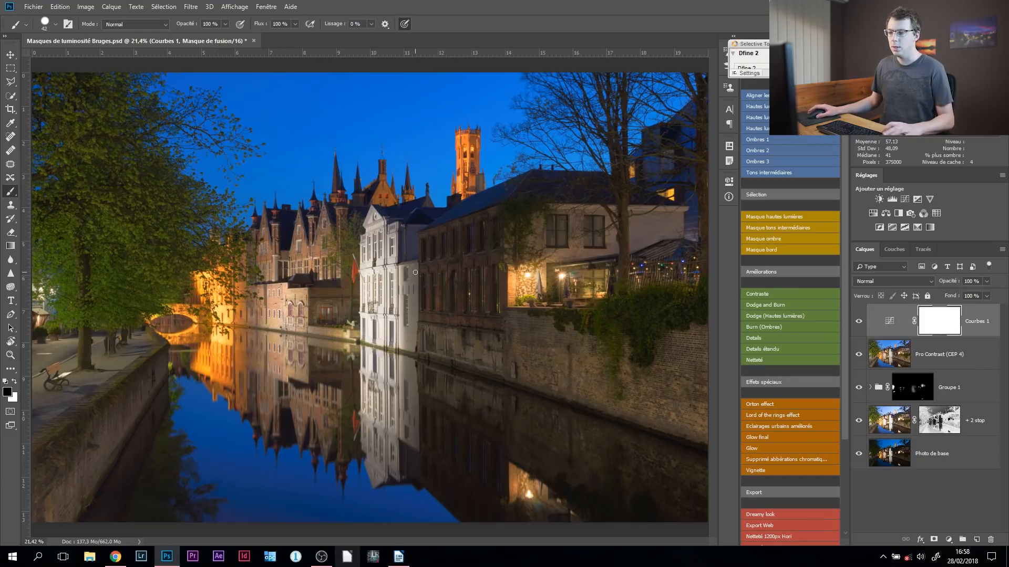
With a 1750 px black brush at 0% hardness, paint the Curves mask to remove darkening from the buildings and other central areas
{"action": "left_click_drag", "start_coordinate": [420, 279], "coordinate": [490, 282]}
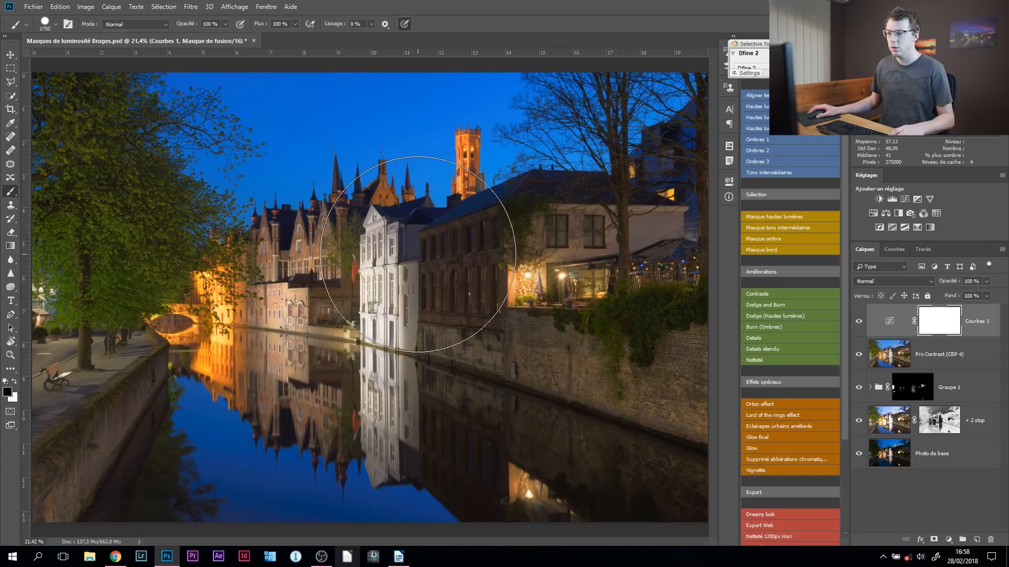
{"action": "right_click", "coordinate": [483, 291]}
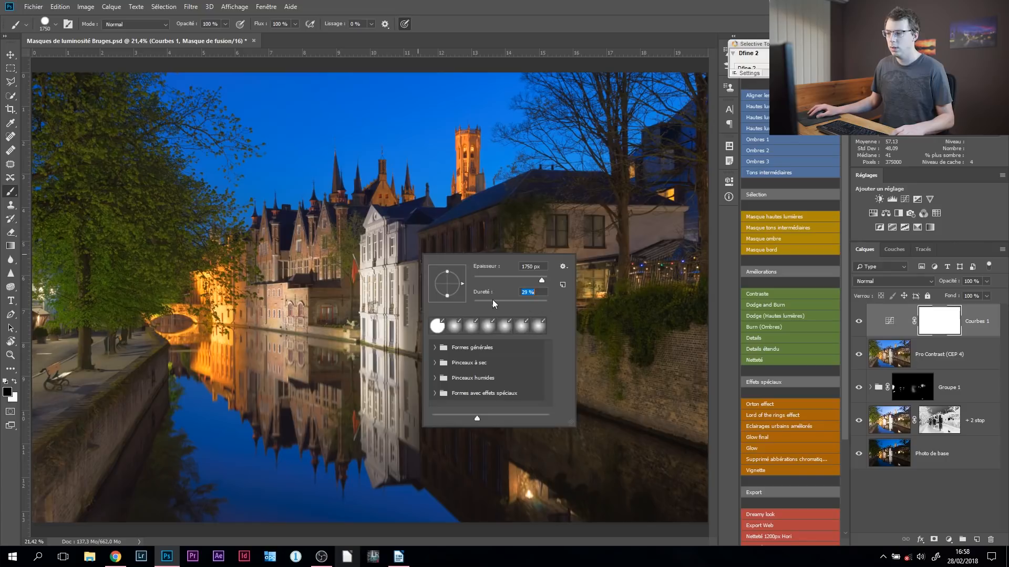
{"action": "left_click_drag", "start_coordinate": [463, 304], "coordinate": [461, 303]}
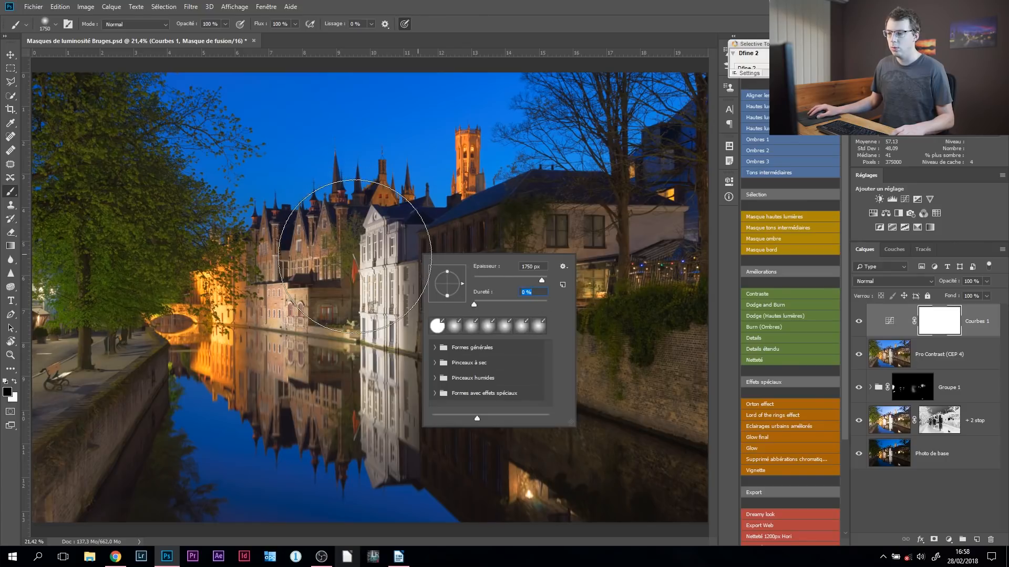
{"action": "mouse_move", "coordinate": [316, 289]}
{"action": "left_mouse_down"}
{"action": "mouse_move", "coordinate": [257, 281]}
{"action": "mouse_move", "coordinate": [190, 303]}
{"action": "mouse_move", "coordinate": [80, 308]}
{"action": "mouse_move", "coordinate": [357, 299]}
{"action": "mouse_move", "coordinate": [397, 425]}
{"action": "mouse_move", "coordinate": [216, 394]}
{"action": "mouse_move", "coordinate": [374, 251]}
{"action": "mouse_move", "coordinate": [458, 197]}
{"action": "mouse_move", "coordinate": [470, 173]}
{"action": "mouse_move", "coordinate": [492, 179]}
{"action": "mouse_move", "coordinate": [213, 252]}
{"action": "mouse_move", "coordinate": [226, 255]}
{"action": "mouse_move", "coordinate": [266, 240]}
{"action": "mouse_move", "coordinate": [129, 249]}
{"action": "mouse_move", "coordinate": [105, 210]}
{"action": "mouse_move", "coordinate": [89, 120]}
{"action": "mouse_move", "coordinate": [119, 149]}
{"action": "mouse_move", "coordinate": [150, 319]}
{"action": "mouse_move", "coordinate": [131, 370]}
{"action": "left_mouse_up"}
{"action": "left_click", "coordinate": [122, 428]}
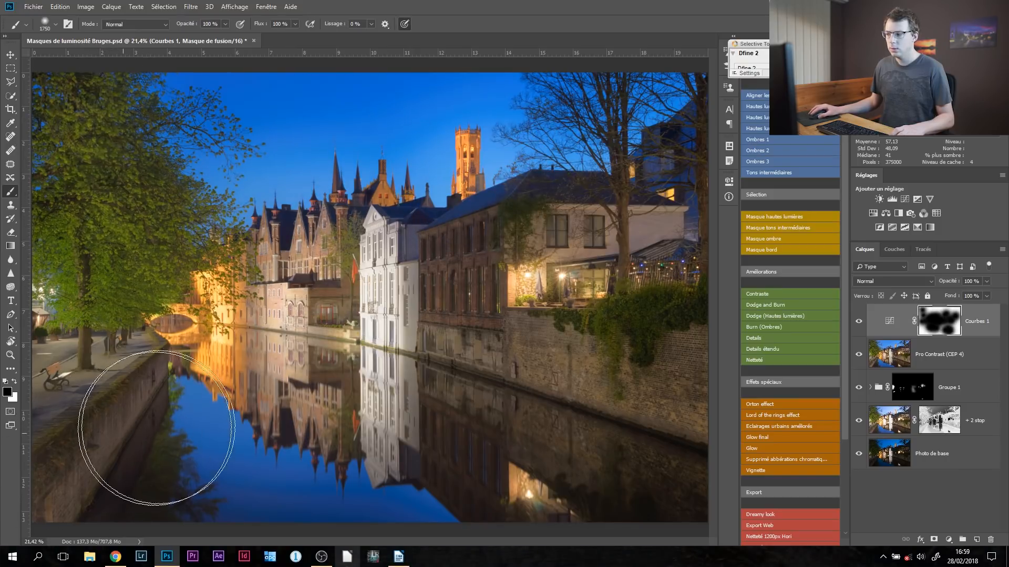
Reduce the Curves layer's opacity to 80%, comparing the image with the layer on and off
{"action": "left_click", "coordinate": [859, 322]}
{"action": "left_click", "coordinate": [858, 321]}
{"action": "left_click", "coordinate": [858, 321]}
{"action": "left_click", "coordinate": [858, 321]}
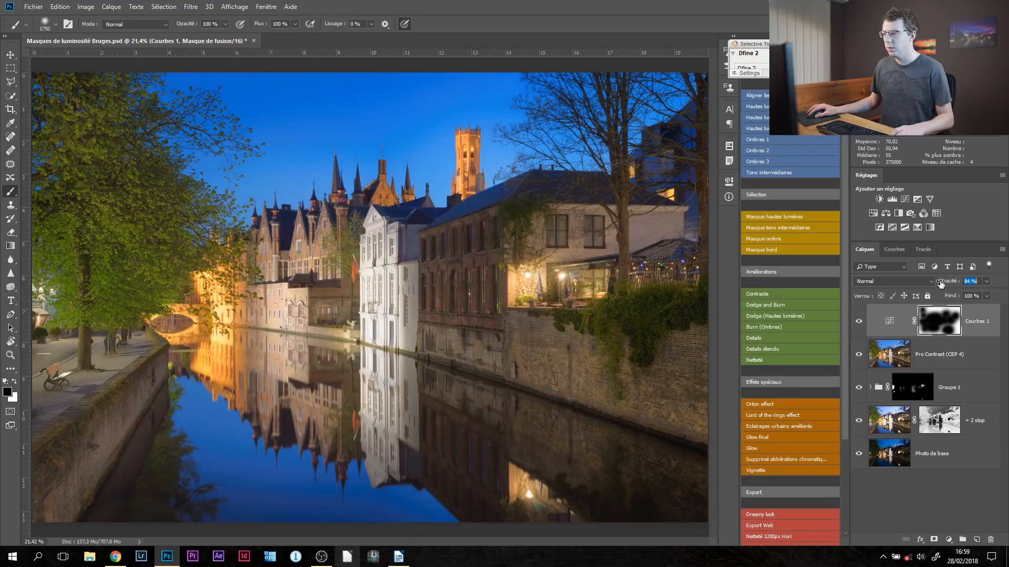
{"action": "left_click", "coordinate": [859, 321]}
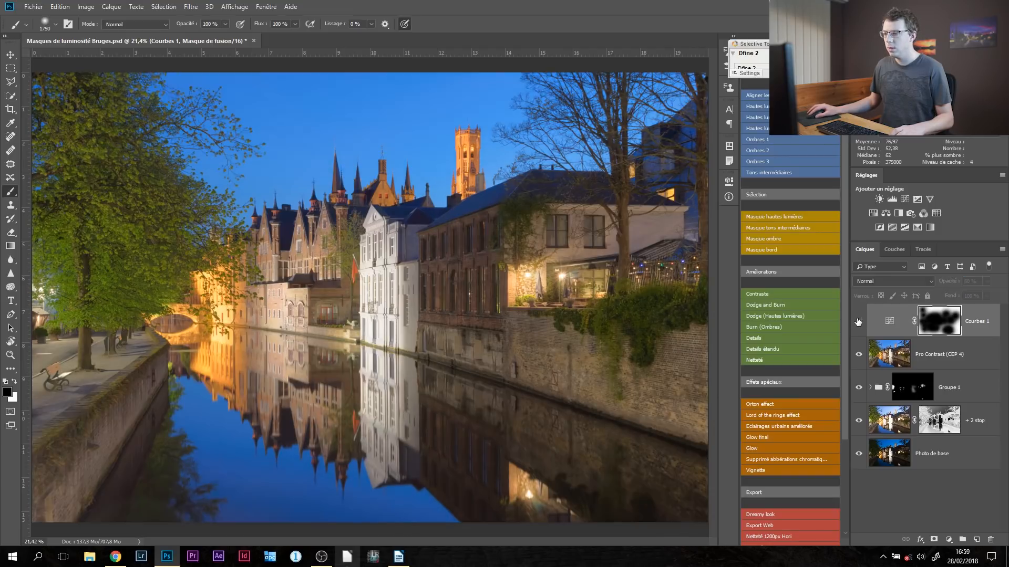
{"action": "left_click", "coordinate": [858, 322]}
{"action": "left_click", "coordinate": [859, 322]}
{"action": "left_click", "coordinate": [858, 322]}
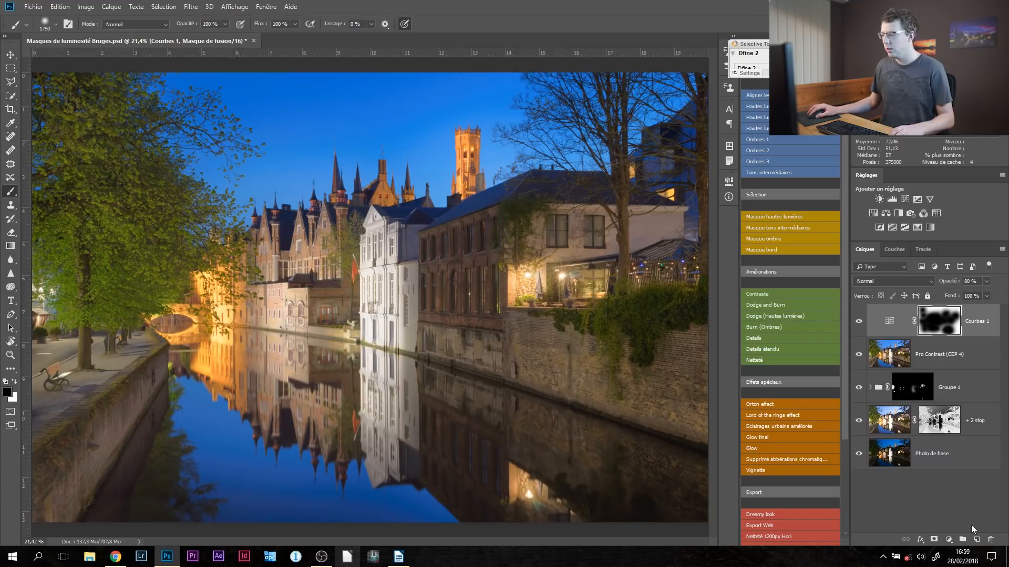
Create a new empty layer above the Curves layer and sample the warm light colour of the terrace's wall lamp
{"action": "left_click", "coordinate": [976, 540]}
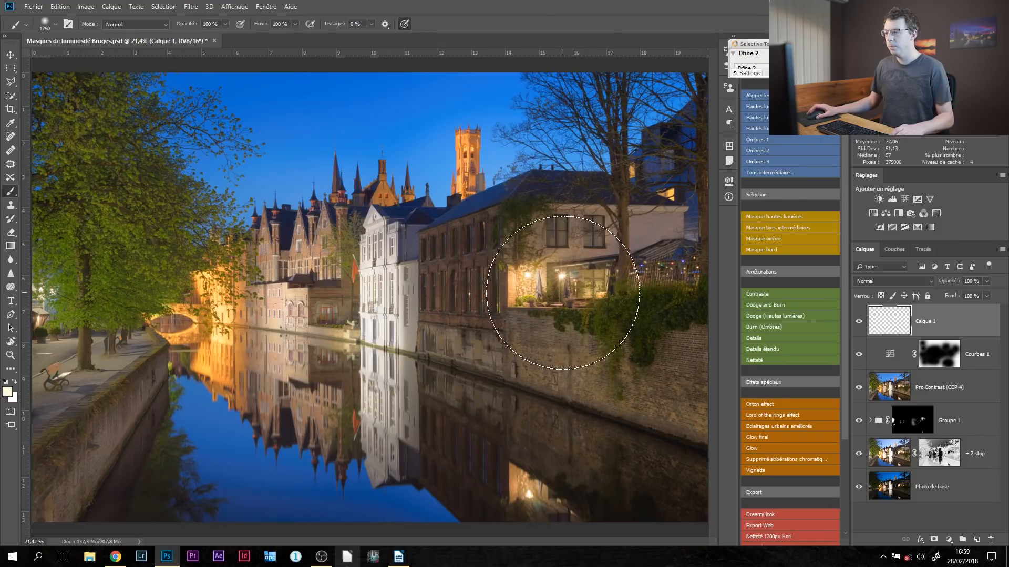
{"action": "scroll", "coordinate": [563, 293], "scroll_direction": "up", "scroll_amount": 1}
{"action": "scroll", "coordinate": [563, 292], "scroll_direction": "up", "scroll_amount": 3}
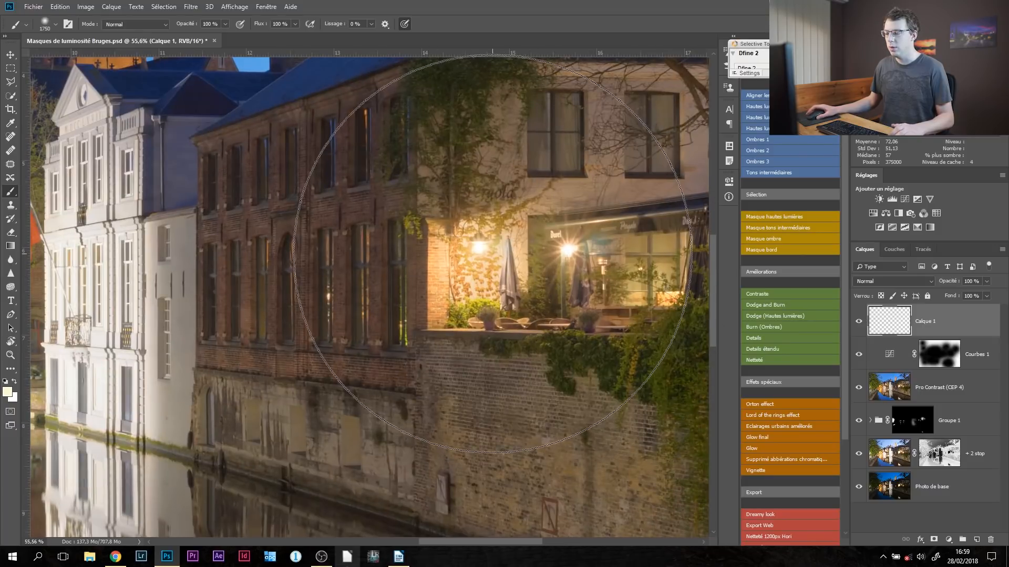
{"action": "key", "text": "alt"}
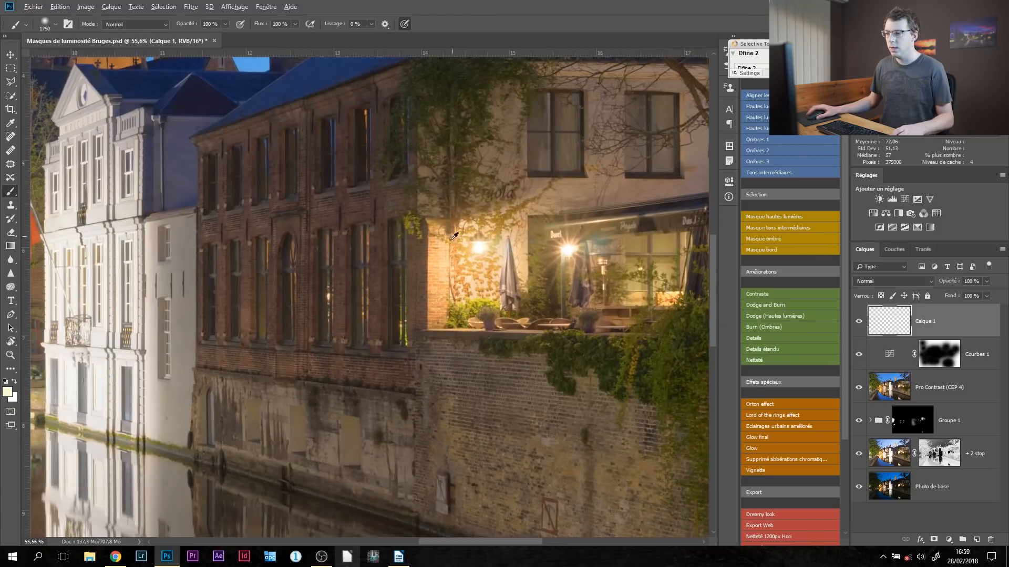
{"action": "left_click", "coordinate": [478, 247], "text": "alt"}
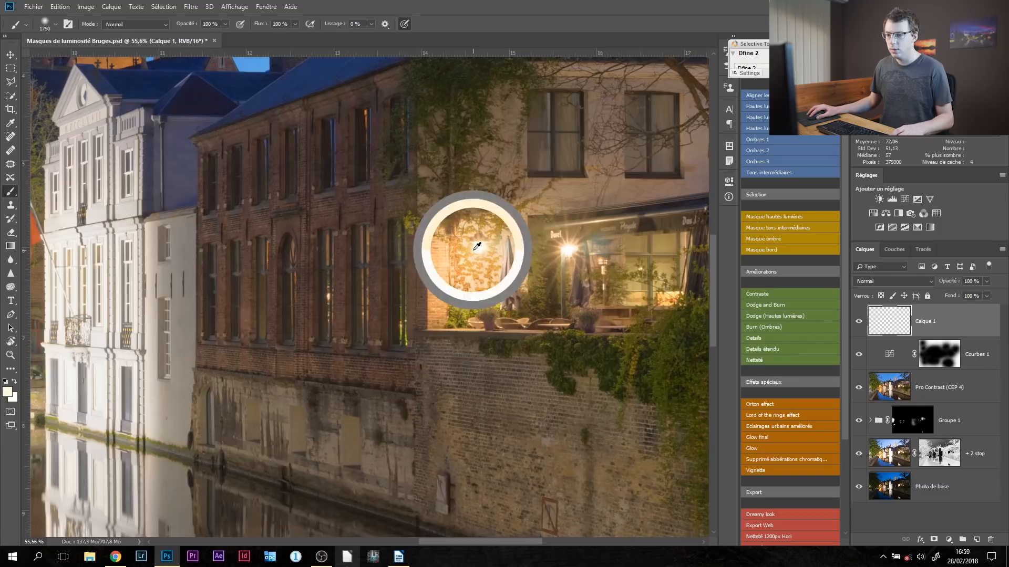
Set the foreground colour to a pale warm yellow (#fff5c9) and switch back to the Brush tool
{"action": "left_click", "coordinate": [7, 392]}
{"action": "left_click_drag", "start_coordinate": [562, 169], "coordinate": [566, 164]}
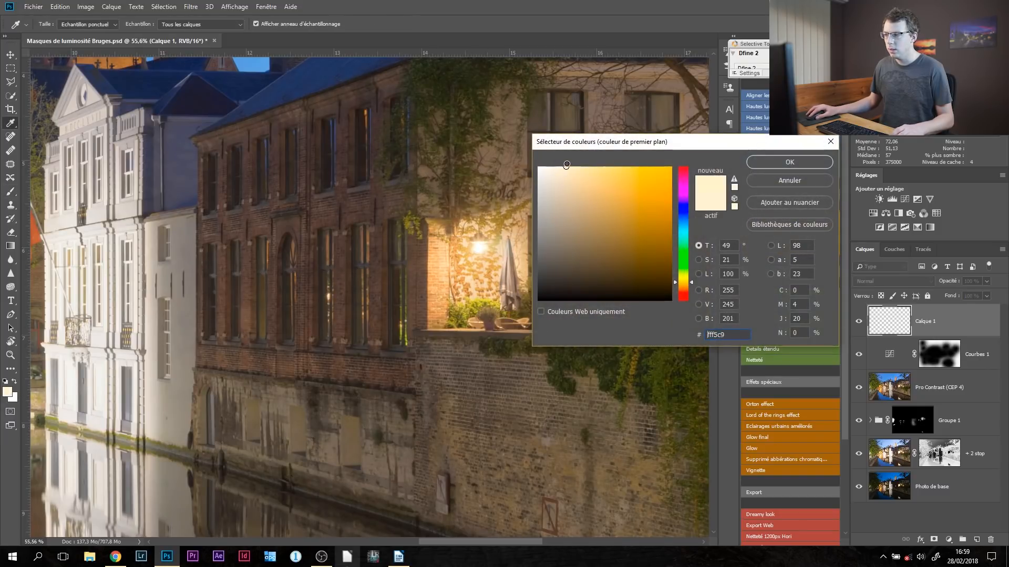
{"action": "left_click", "coordinate": [790, 162]}
{"action": "key", "text": "b"}
{"action": "key", "text": "ctrl+0"}
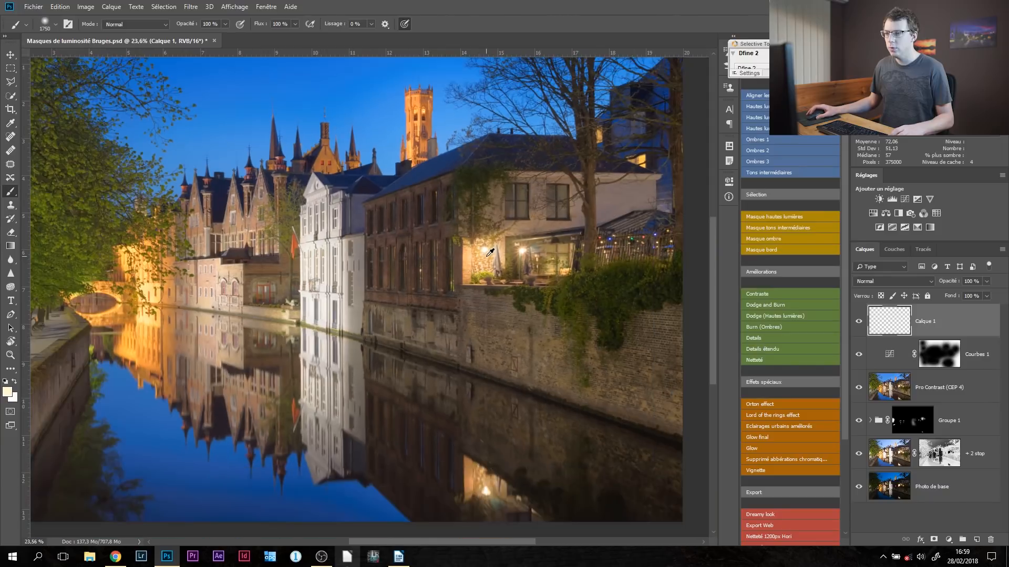
Set the brush flow to 6% and paint a soft warm glow over the lit terrace and the lit window behind the trees
{"action": "left_click_drag", "start_coordinate": [513, 256], "coordinate": [494, 257]}
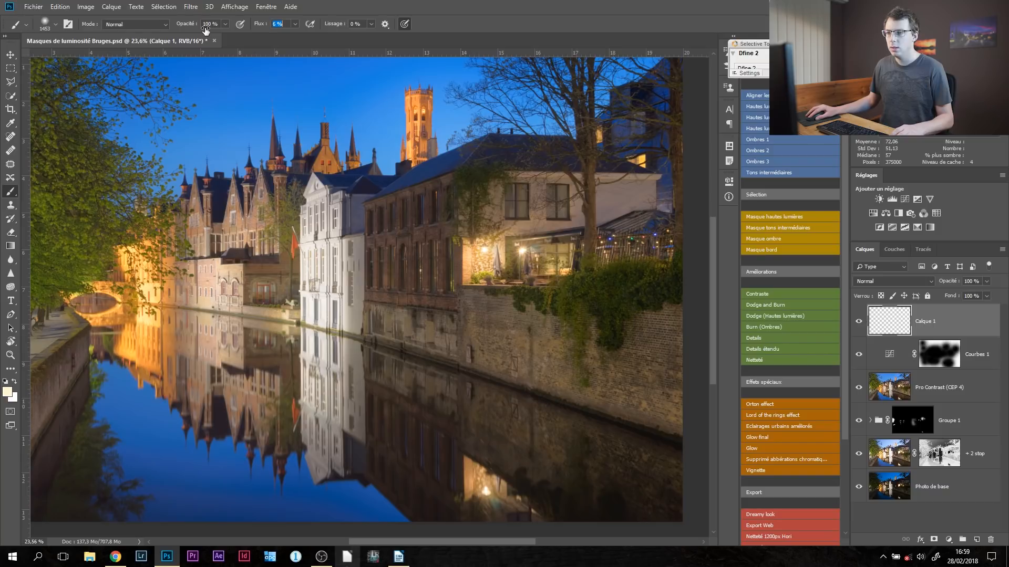
{"action": "mouse_move", "coordinate": [508, 256]}
{"action": "left_mouse_down"}
{"action": "mouse_move", "coordinate": [478, 254]}
{"action": "mouse_move", "coordinate": [518, 265]}
{"action": "mouse_move", "coordinate": [597, 249]}
{"action": "left_mouse_up"}
{"action": "left_click", "coordinate": [626, 157]}
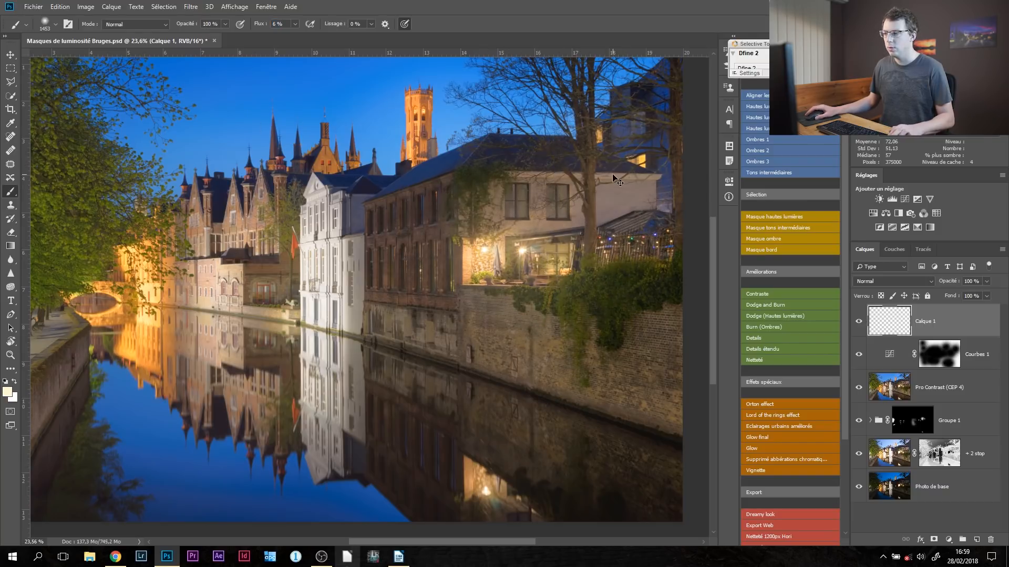
Paint a soft glow over the belfry and the canal-side facades, reducing the brush flow to 3%
{"action": "mouse_move", "coordinate": [418, 129]}
{"action": "left_mouse_down"}
{"action": "mouse_move", "coordinate": [370, 128]}
{"action": "mouse_move", "coordinate": [418, 132]}
{"action": "mouse_move", "coordinate": [416, 149]}
{"action": "left_mouse_up"}
{"action": "left_click_drag", "start_coordinate": [271, 281], "coordinate": [317, 282]}
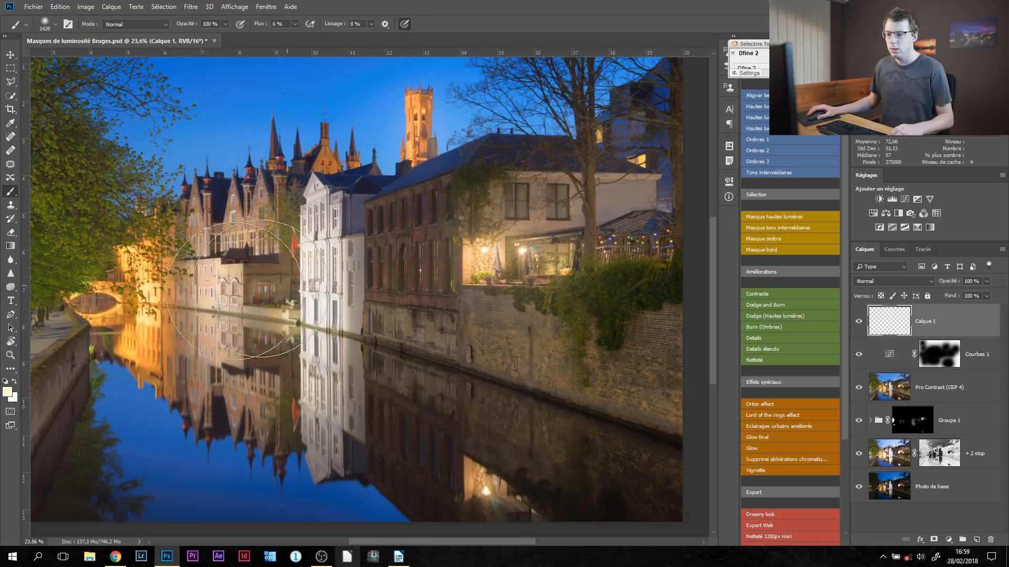
{"action": "mouse_move", "coordinate": [100, 308]}
{"action": "left_mouse_down"}
{"action": "mouse_move", "coordinate": [128, 288]}
{"action": "mouse_move", "coordinate": [92, 294]}
{"action": "mouse_move", "coordinate": [268, 302]}
{"action": "left_mouse_up"}
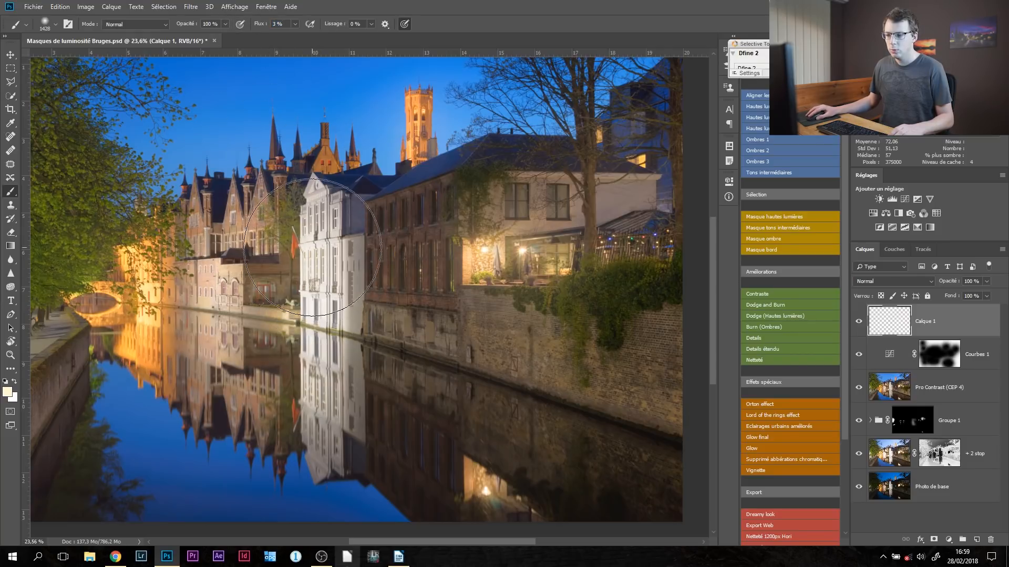
Paint the soft glow at 3% flow around the street lamp by the tree, the bridge and the adjoining facades
{"action": "scroll", "coordinate": [280, 343], "scroll_direction": "left", "scroll_amount": 5}
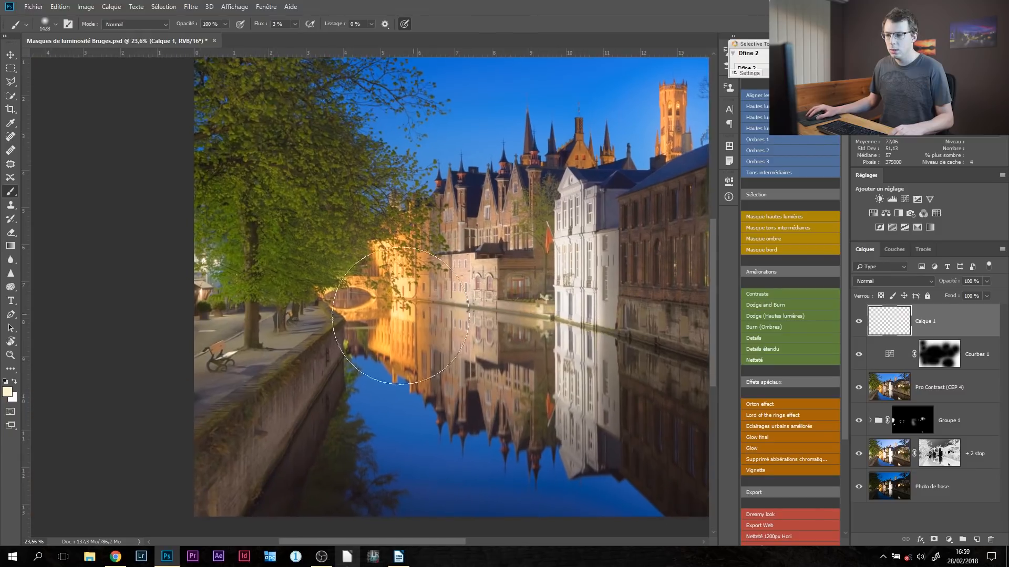
{"action": "mouse_move", "coordinate": [205, 279]}
{"action": "left_mouse_down"}
{"action": "mouse_move", "coordinate": [259, 196]}
{"action": "mouse_move", "coordinate": [274, 118]}
{"action": "mouse_move", "coordinate": [370, 108]}
{"action": "mouse_move", "coordinate": [317, 237]}
{"action": "left_mouse_up"}
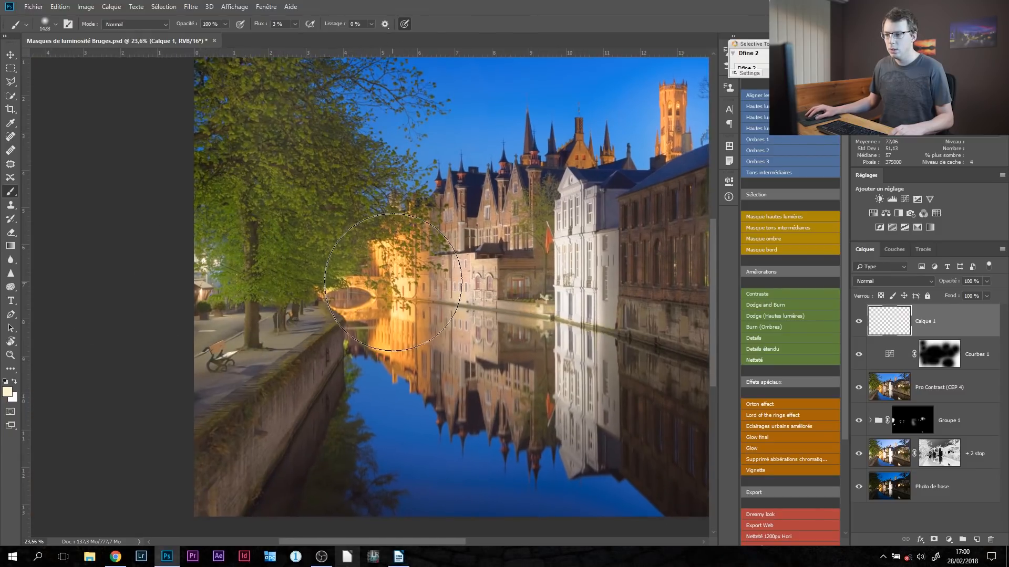
{"action": "mouse_move", "coordinate": [528, 296]}
{"action": "left_mouse_down"}
{"action": "mouse_move", "coordinate": [321, 275]}
{"action": "mouse_move", "coordinate": [393, 301]}
{"action": "left_mouse_up"}
Toggle the painted glow layer and the Curves layer on and off to compare their effect on the whole image
{"action": "scroll", "coordinate": [341, 184], "scroll_direction": "down", "scroll_amount": 2}
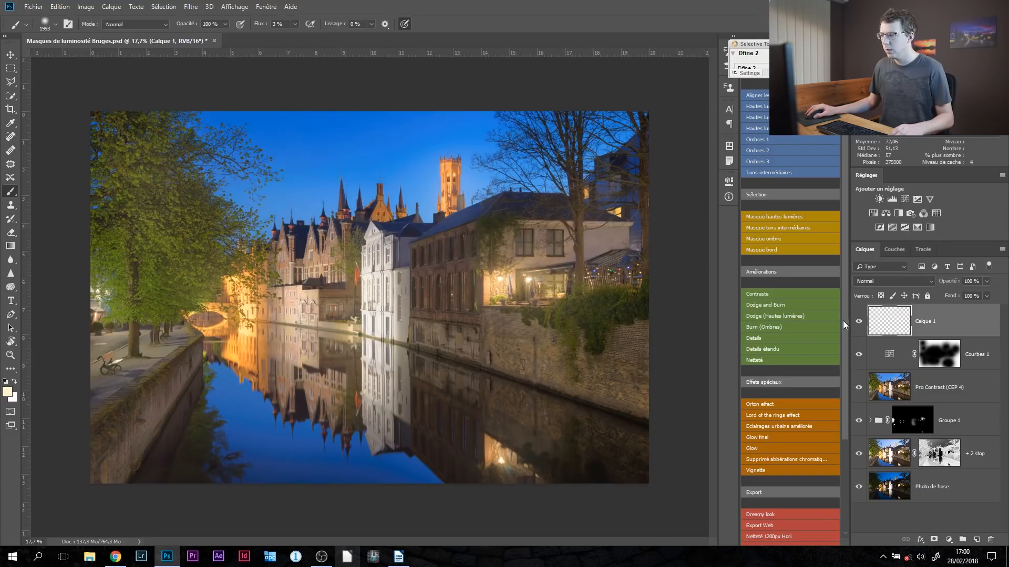
{"action": "left_click", "coordinate": [856, 322]}
{"action": "left_click", "coordinate": [857, 321]}
{"action": "left_click", "coordinate": [857, 321]}
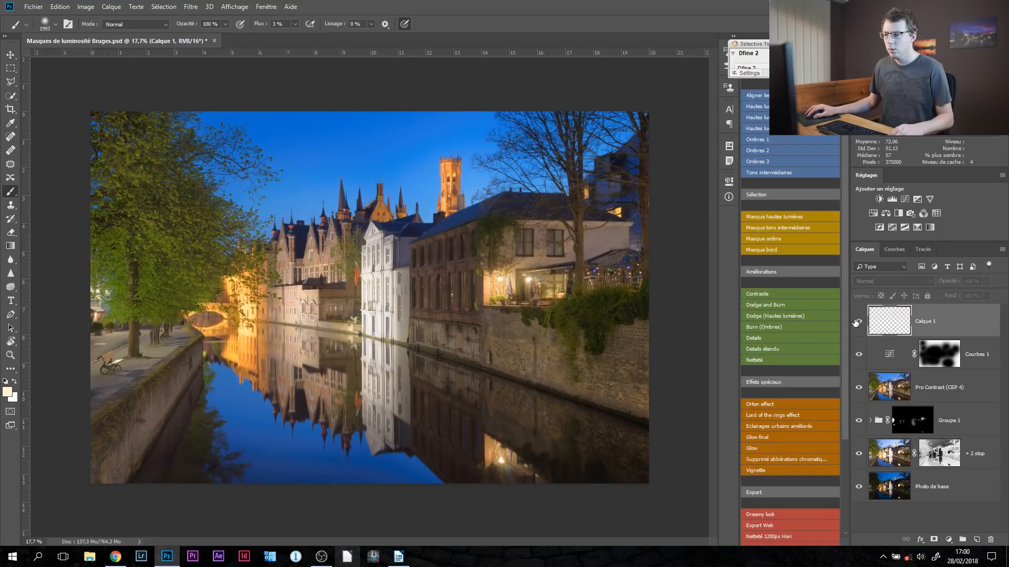
{"action": "left_click", "coordinate": [856, 321]}
{"action": "left_click", "coordinate": [856, 322]}
{"action": "left_click", "coordinate": [856, 322]}
{"action": "left_click", "coordinate": [857, 321]}
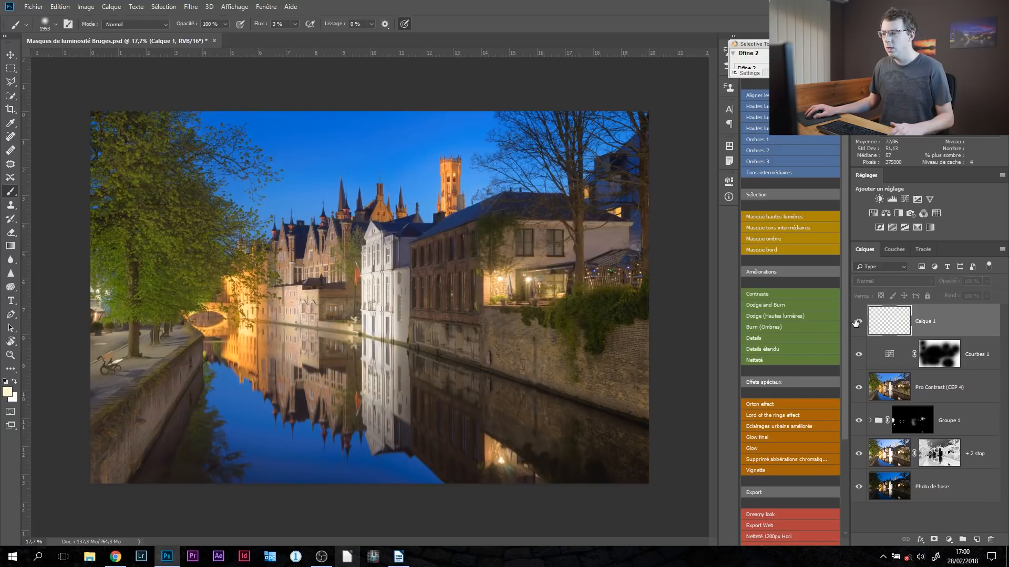
{"action": "left_click", "coordinate": [856, 322]}
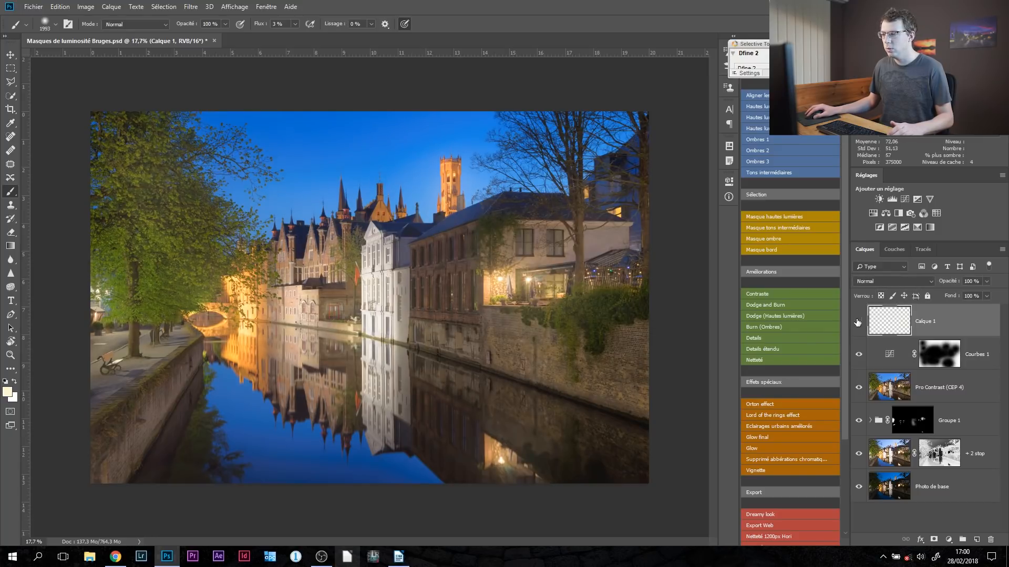
{"action": "left_click", "coordinate": [858, 322]}
{"action": "left_click", "coordinate": [859, 354]}
{"action": "left_click", "coordinate": [859, 355]}
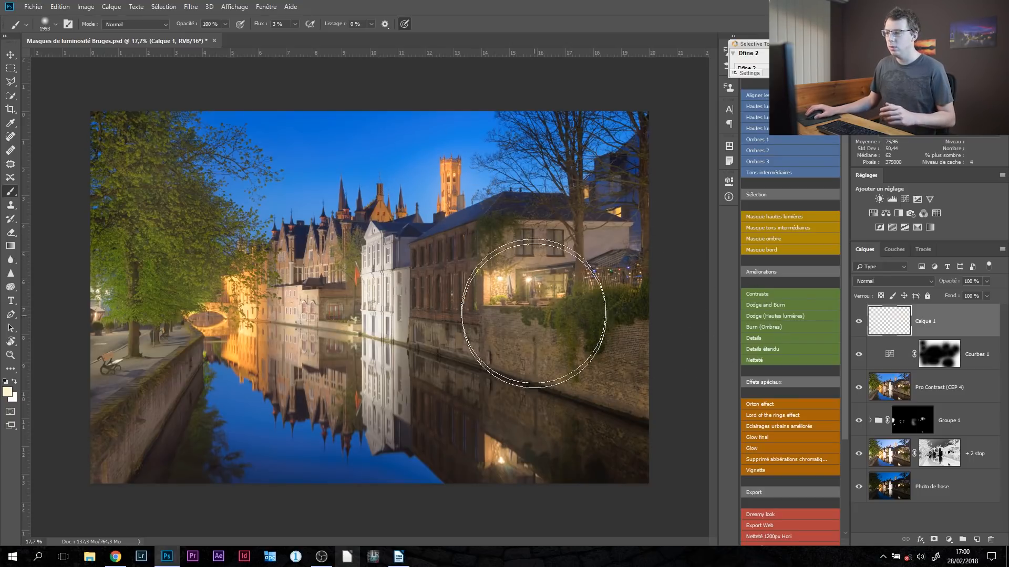
Add a Brightness/Contrast adjustment layer above the glow layer and strongly lower the brightness
{"action": "left_click", "coordinate": [879, 200]}
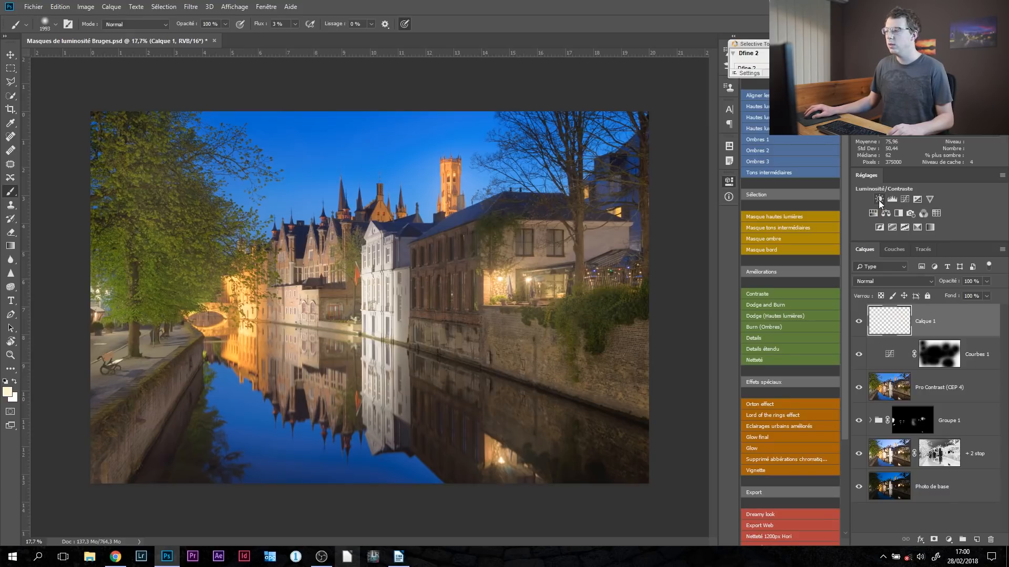
{"action": "left_click_drag", "start_coordinate": [619, 240], "coordinate": [552, 235]}
{"action": "left_click", "coordinate": [698, 178]}
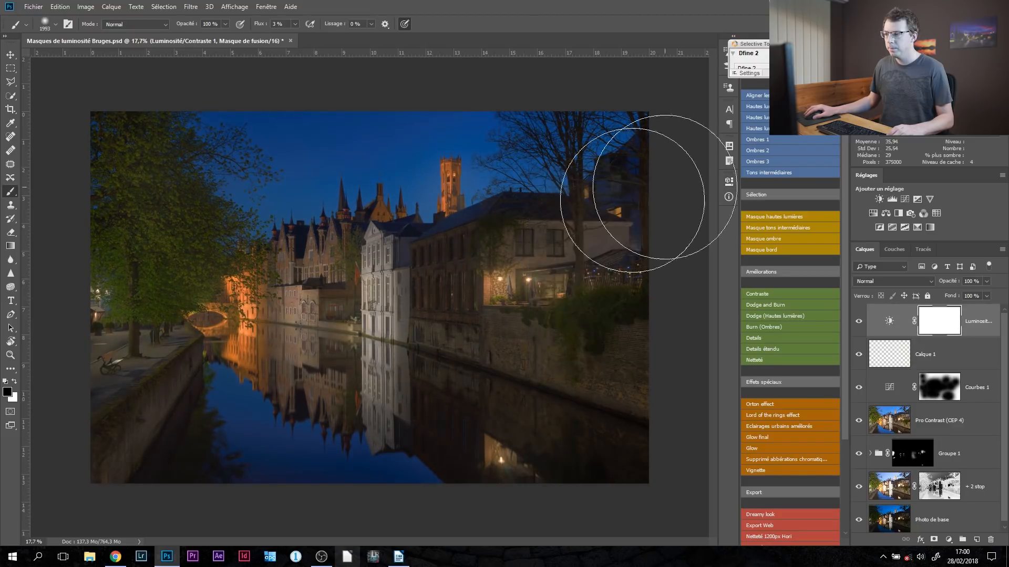
Mask out the Brightness/Contrast darkening over the bridge facades, lit terrace and its reflection, raising the brush flow to 32%
{"action": "left_click_drag", "start_coordinate": [316, 326], "coordinate": [299, 325]}
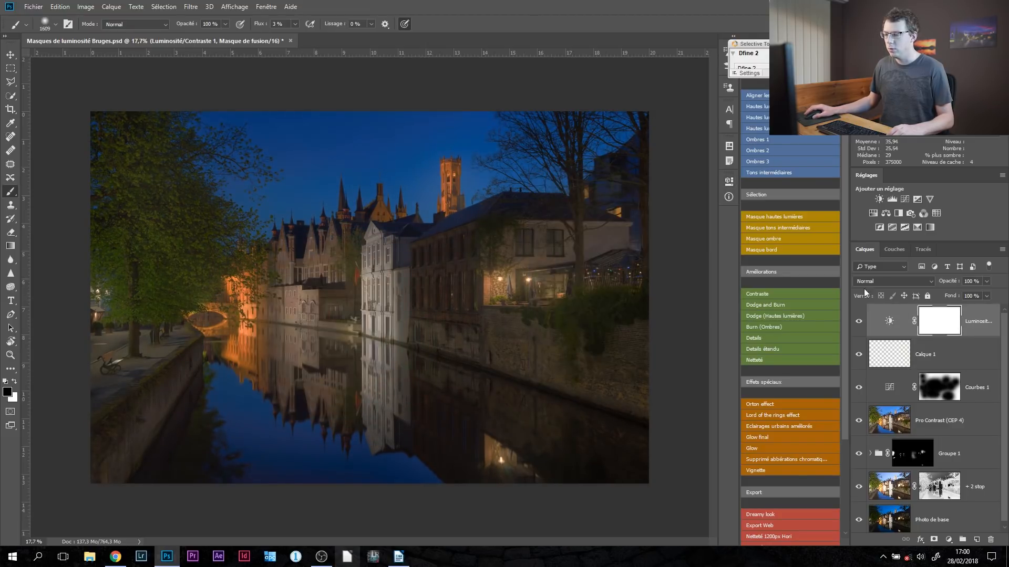
{"action": "left_click_drag", "start_coordinate": [250, 297], "coordinate": [234, 311]}
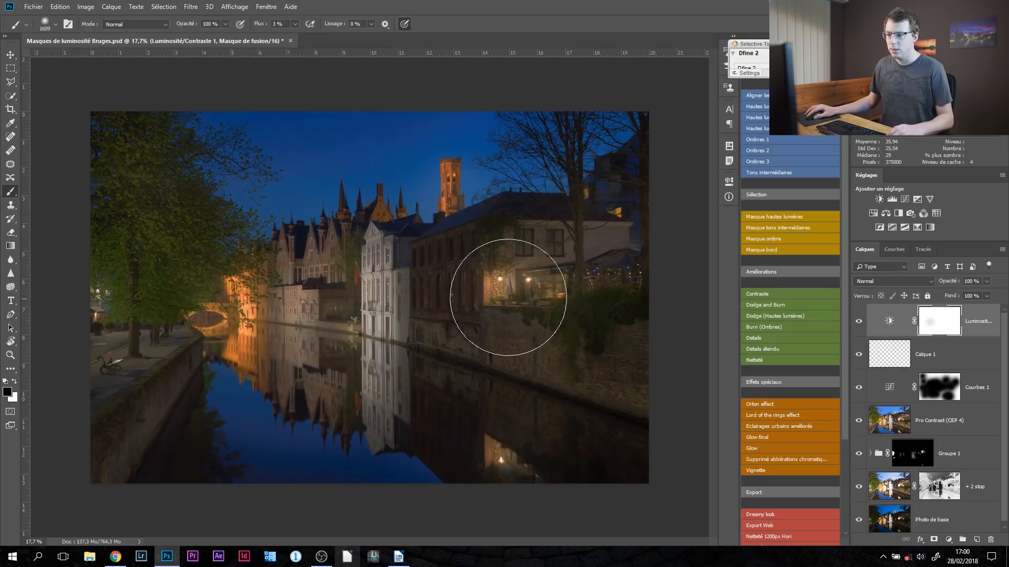
{"action": "mouse_move", "coordinate": [508, 298]}
{"action": "left_mouse_down"}
{"action": "mouse_move", "coordinate": [529, 288]}
{"action": "mouse_move", "coordinate": [481, 243]}
{"action": "left_mouse_up"}
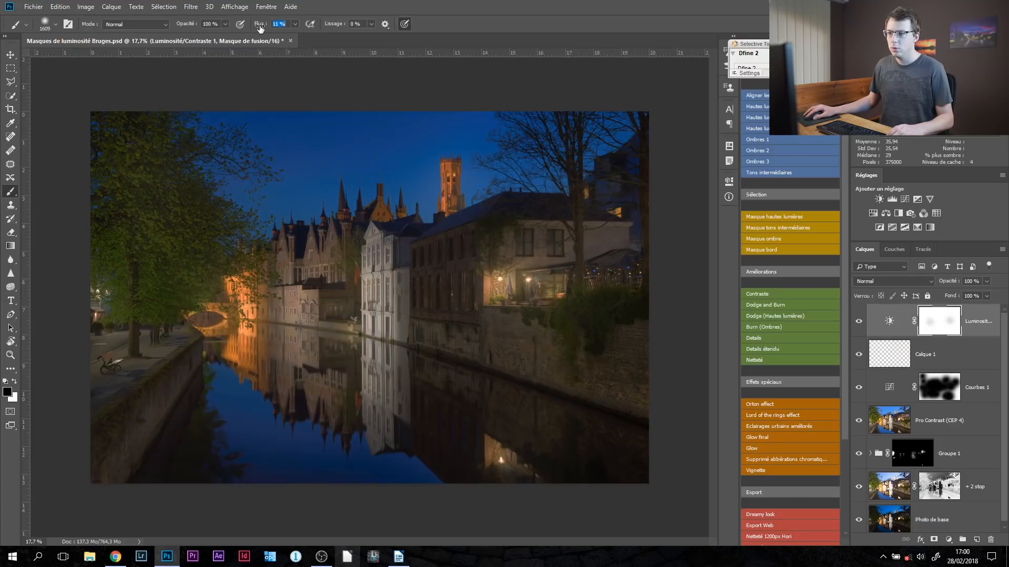
{"action": "left_click_drag", "start_coordinate": [518, 293], "coordinate": [499, 286]}
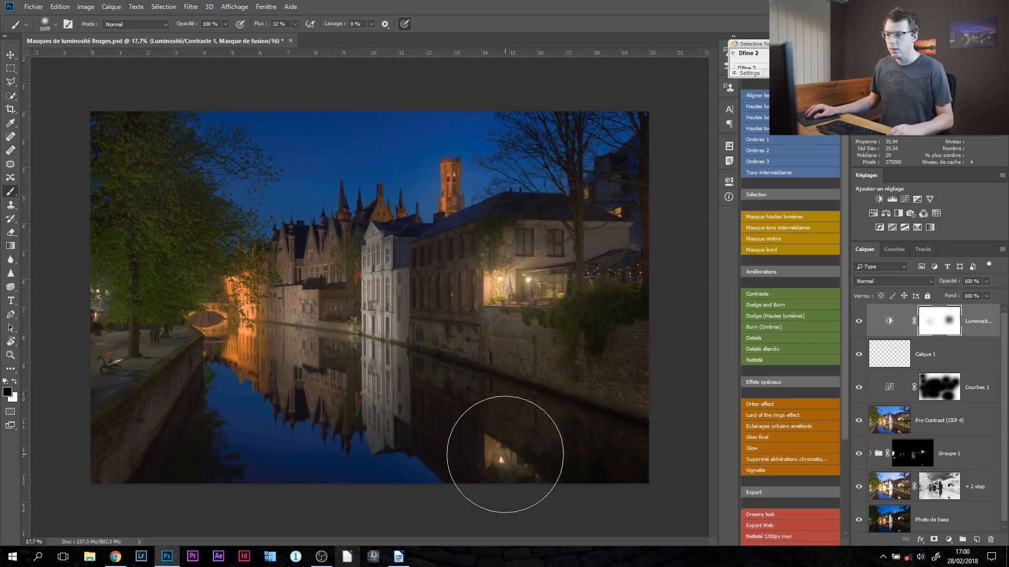
{"action": "left_click", "coordinate": [491, 447]}
Mask out more darkening with a larger brush at 21% flow over the central facades, street lamp, belfry and terrace house
{"action": "mouse_move", "coordinate": [356, 322]}
{"action": "left_mouse_down"}
{"action": "mouse_move", "coordinate": [371, 293]}
{"action": "mouse_move", "coordinate": [362, 266]}
{"action": "left_mouse_up"}
{"action": "left_click_drag", "start_coordinate": [306, 297], "coordinate": [386, 310]}
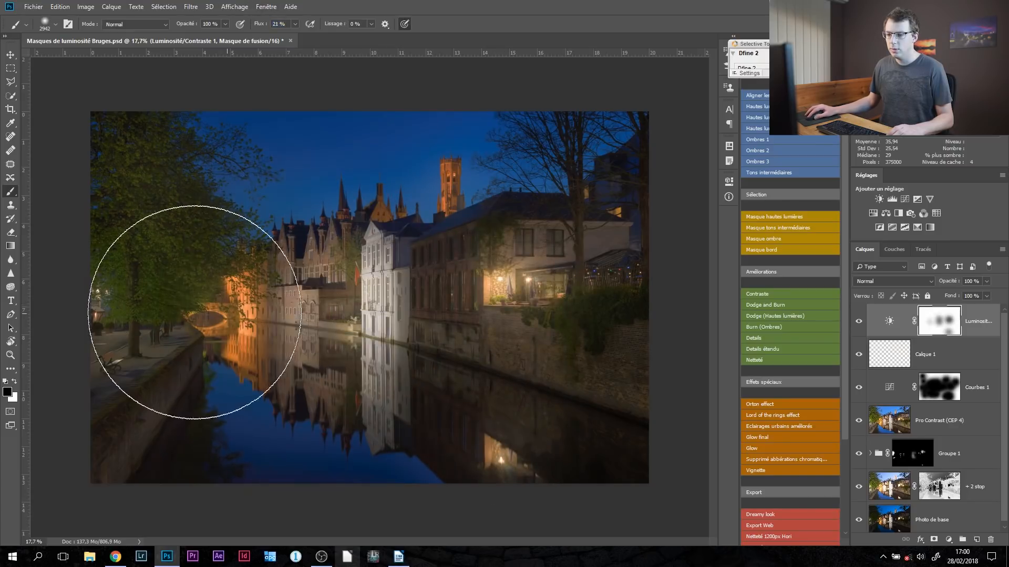
{"action": "left_click", "coordinate": [138, 309]}
{"action": "mouse_move", "coordinate": [274, 308]}
{"action": "left_mouse_down"}
{"action": "mouse_move", "coordinate": [356, 275]}
{"action": "mouse_move", "coordinate": [456, 209]}
{"action": "mouse_move", "coordinate": [502, 212]}
{"action": "left_mouse_up"}
{"action": "mouse_move", "coordinate": [578, 301]}
{"action": "left_mouse_down"}
{"action": "mouse_move", "coordinate": [374, 341]}
{"action": "mouse_move", "coordinate": [372, 324]}
{"action": "mouse_move", "coordinate": [359, 343]}
{"action": "mouse_move", "coordinate": [461, 431]}
{"action": "mouse_move", "coordinate": [498, 433]}
{"action": "mouse_move", "coordinate": [503, 446]}
{"action": "mouse_move", "coordinate": [525, 438]}
{"action": "mouse_move", "coordinate": [489, 347]}
{"action": "left_mouse_up"}
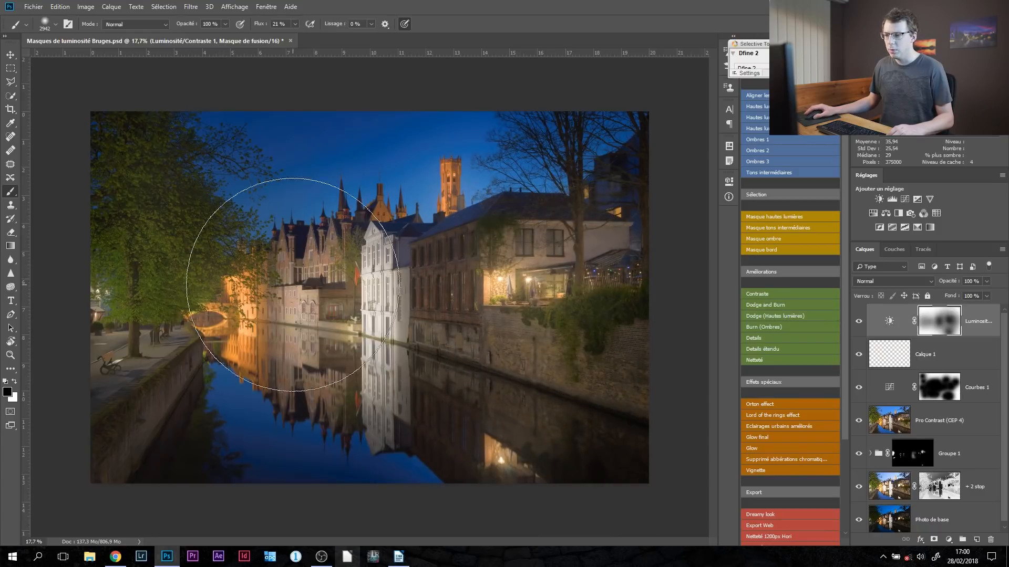
Extend the mask painting over the bridge area, tree, rooftops and canal, lowering the brush flow to 14%
{"action": "left_click_drag", "start_coordinate": [296, 287], "coordinate": [224, 286]}
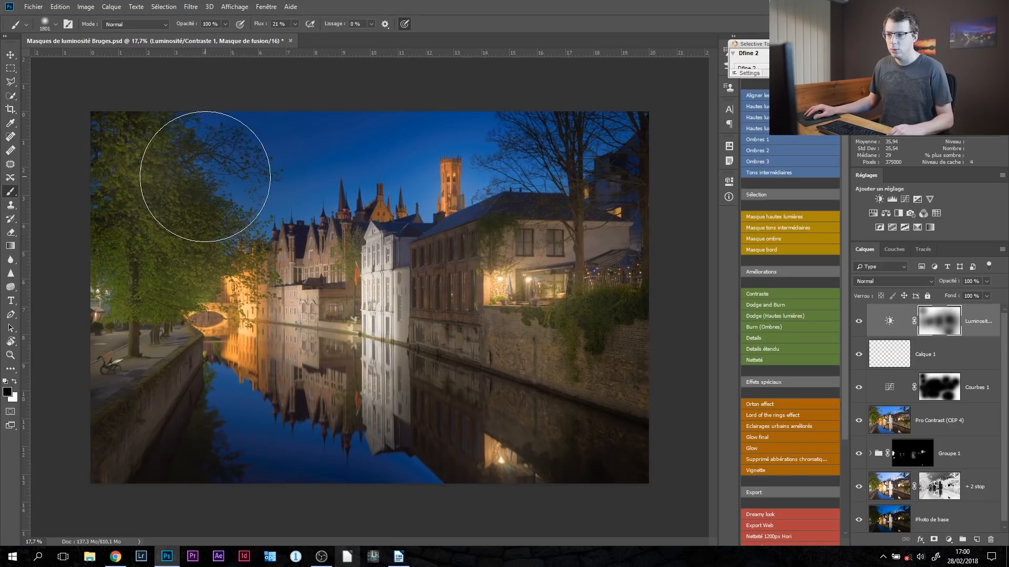
{"action": "mouse_move", "coordinate": [221, 157]}
{"action": "left_mouse_down"}
{"action": "mouse_move", "coordinate": [310, 203]}
{"action": "mouse_move", "coordinate": [342, 205]}
{"action": "left_mouse_up"}
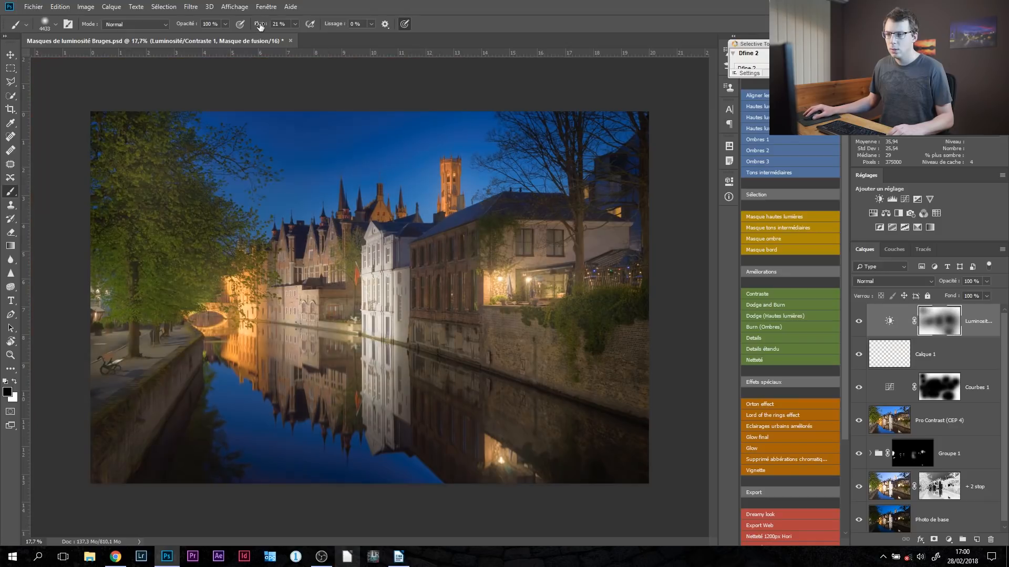
{"action": "left_click_drag", "start_coordinate": [260, 27], "coordinate": [253, 26]}
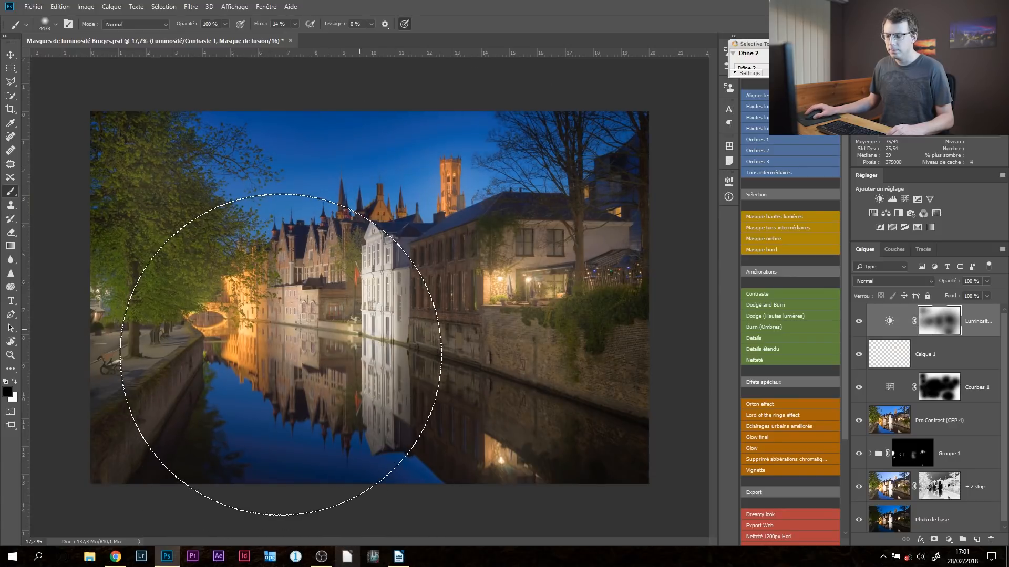
{"action": "left_click_drag", "start_coordinate": [281, 355], "coordinate": [195, 361]}
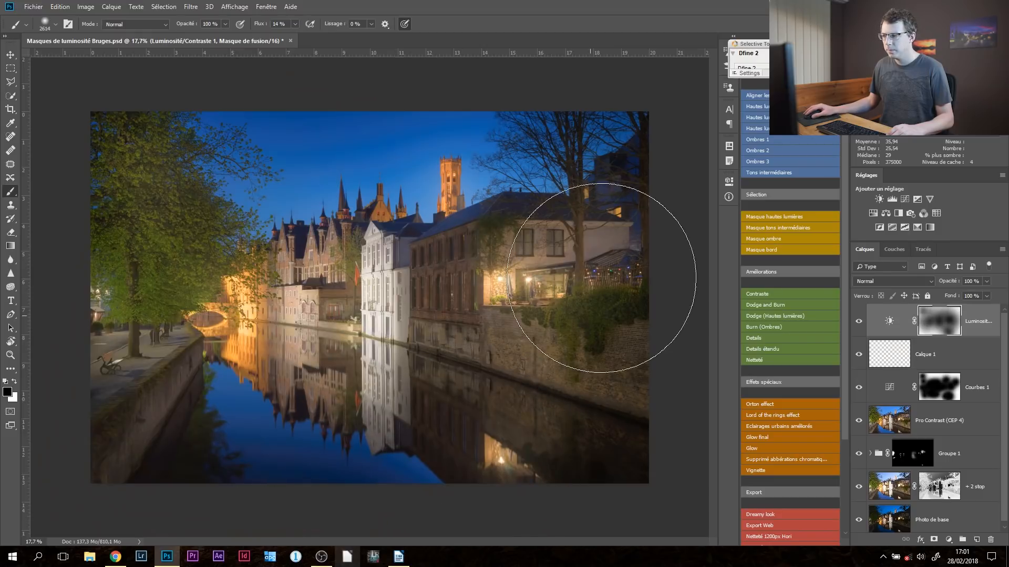
Compare the image with and without the Brightness/Contrast layer and lower its opacity to 61%
{"action": "left_click", "coordinate": [858, 323]}
{"action": "left_click", "coordinate": [858, 322]}
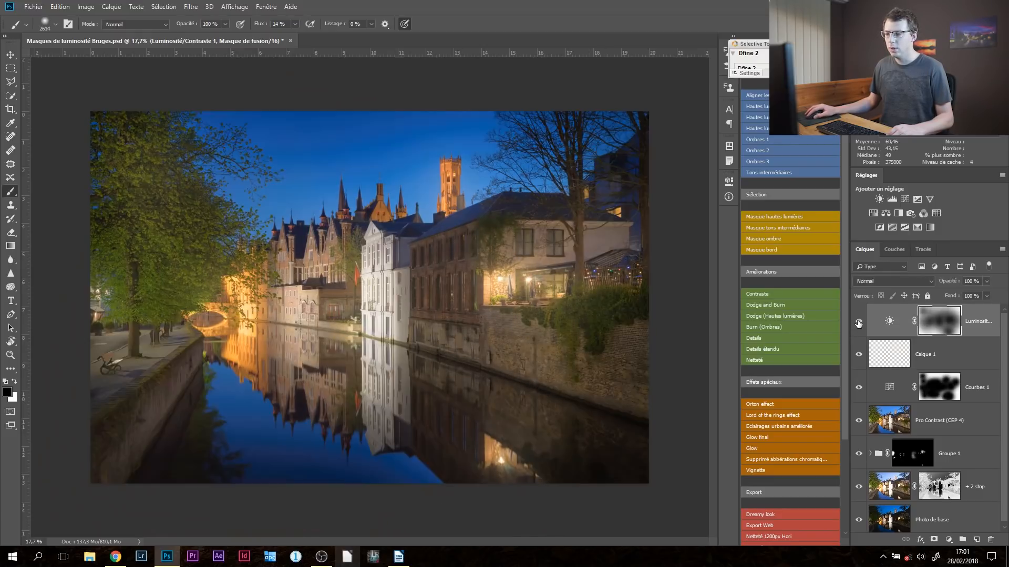
{"action": "left_click", "coordinate": [857, 323]}
{"action": "left_click", "coordinate": [857, 322]}
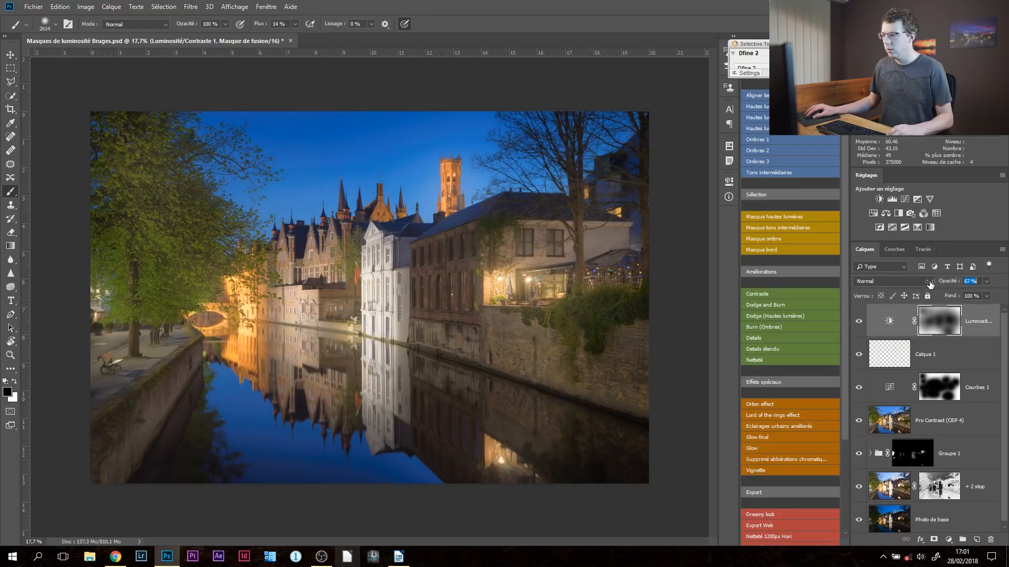
{"action": "left_click", "coordinate": [858, 323]}
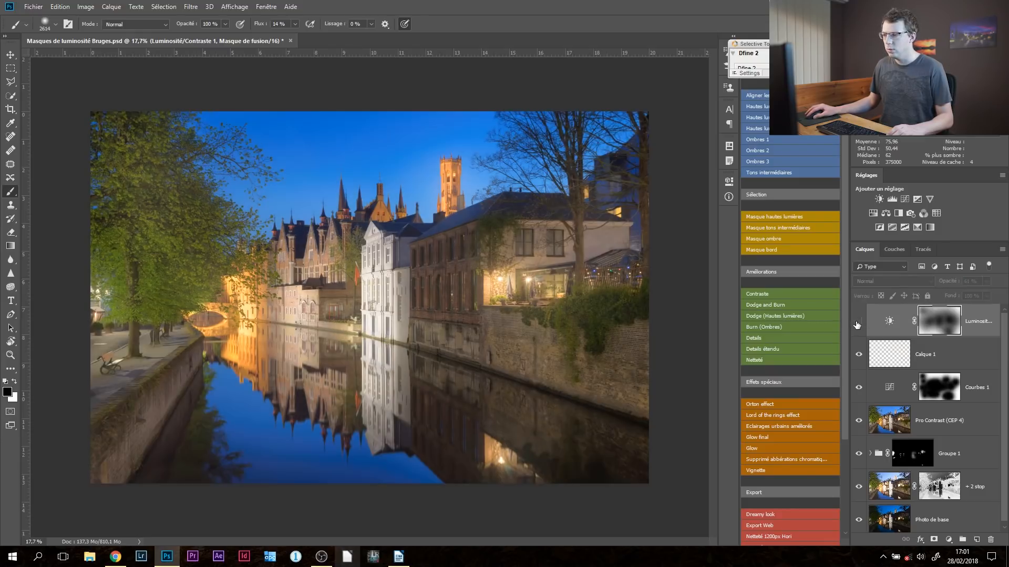
{"action": "left_click", "coordinate": [858, 323]}
{"action": "left_click", "coordinate": [858, 322]}
{"action": "left_click", "coordinate": [858, 322]}
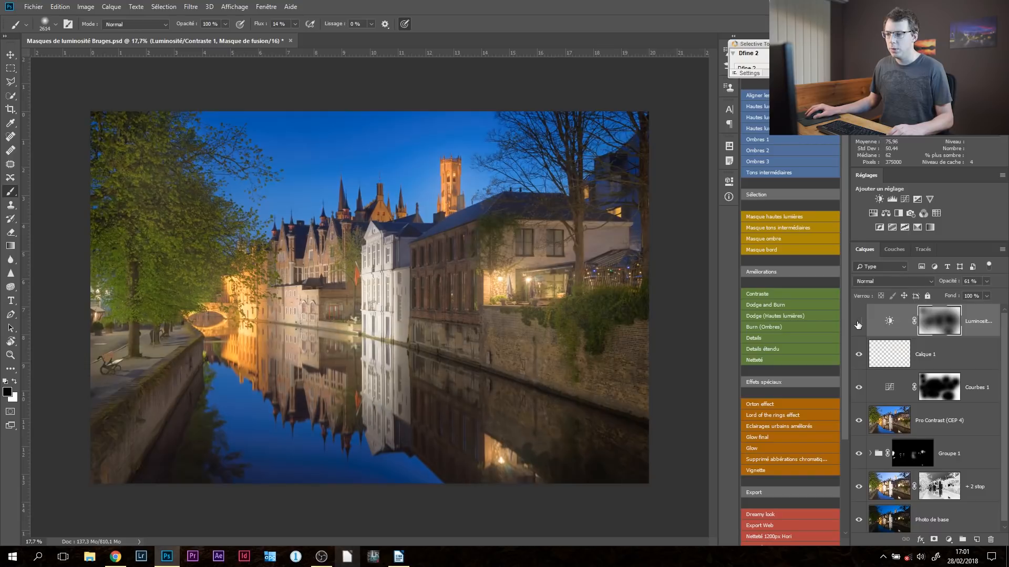
Toggle the Brightness/Contrast, glow and first Curves layers off and on to compare their combined effect
{"action": "left_click", "coordinate": [858, 322]}
{"action": "left_click", "coordinate": [858, 322]}
{"action": "left_click", "coordinate": [858, 323]}
{"action": "left_click", "coordinate": [858, 322]}
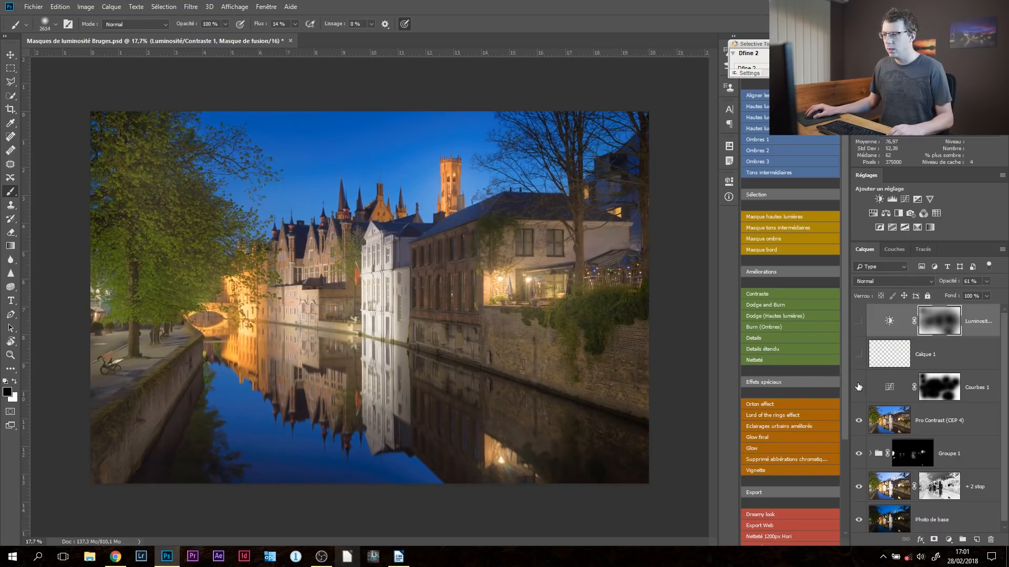
{"action": "left_click", "coordinate": [858, 387]}
{"action": "left_click", "coordinate": [857, 319]}
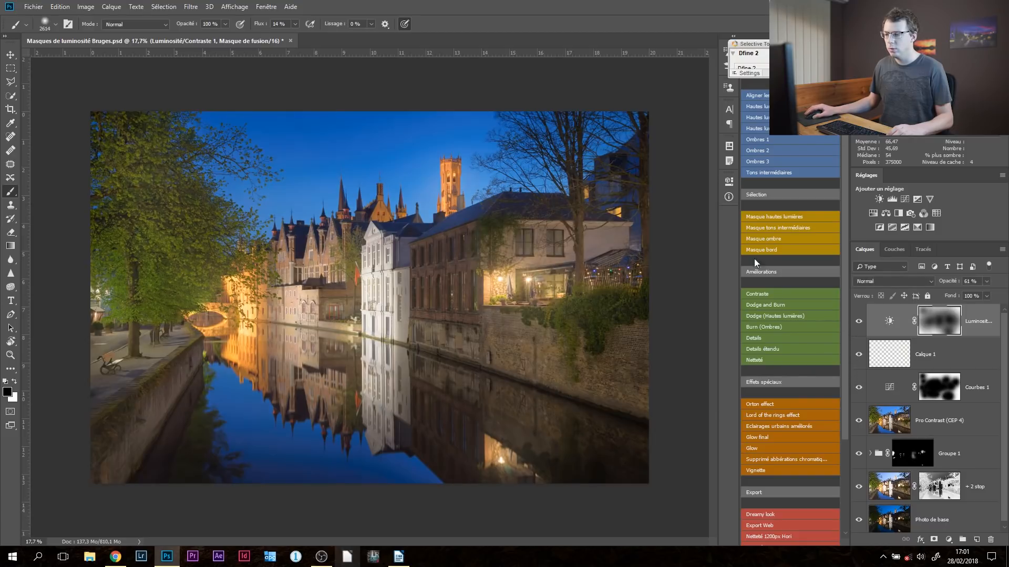
Add a Curves adjustment layer on top that brightens the midtones, and invert its mask to black
{"action": "left_click", "coordinate": [904, 200]}
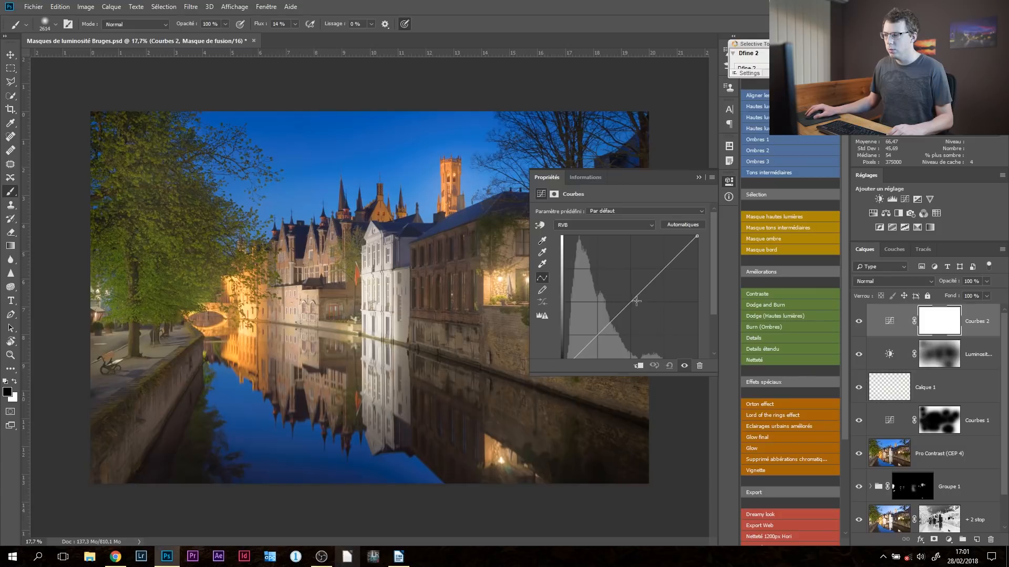
{"action": "left_click_drag", "start_coordinate": [630, 303], "coordinate": [617, 295]}
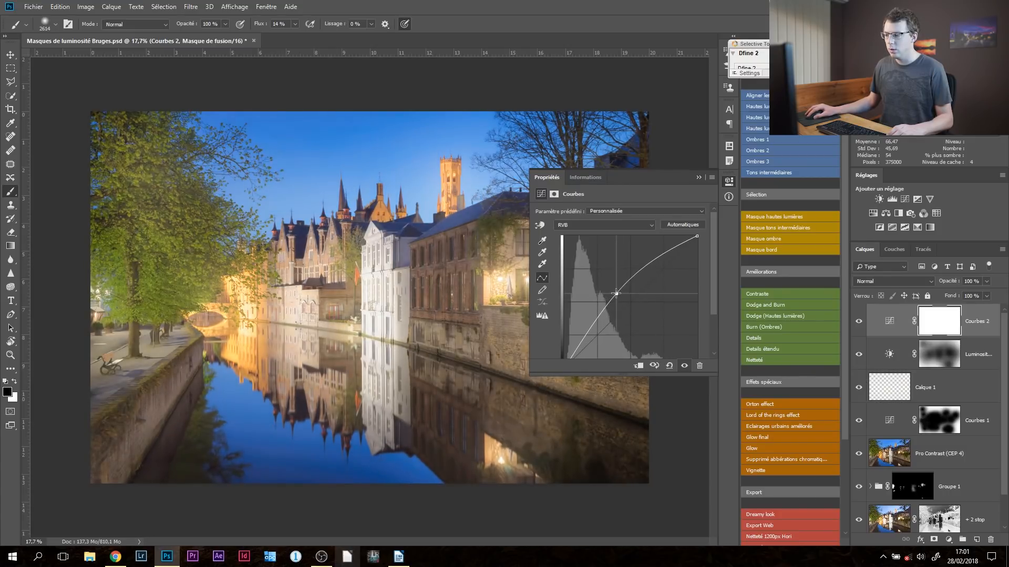
{"action": "left_click", "coordinate": [948, 314]}
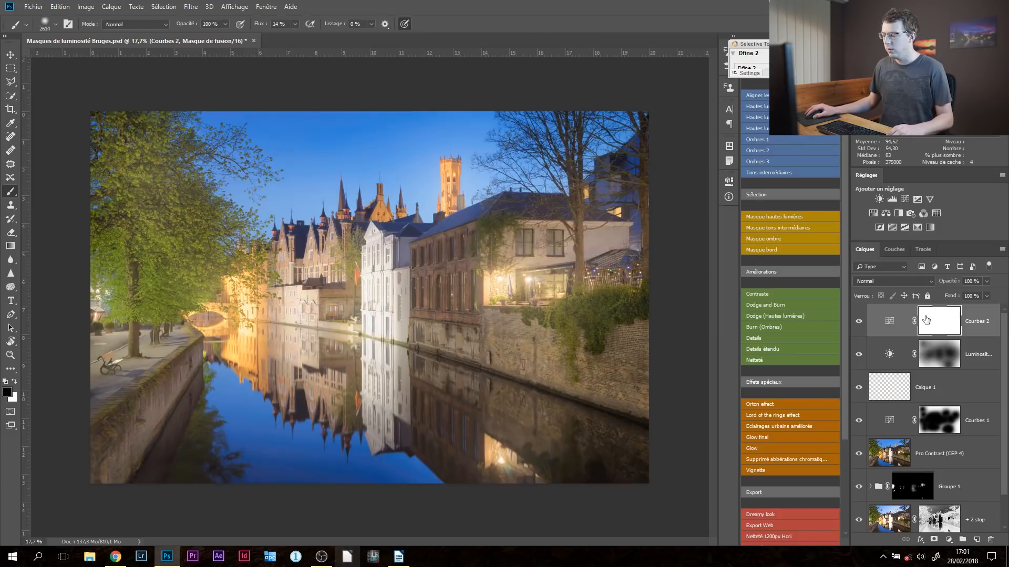
{"action": "key", "text": "ctrl+i"}
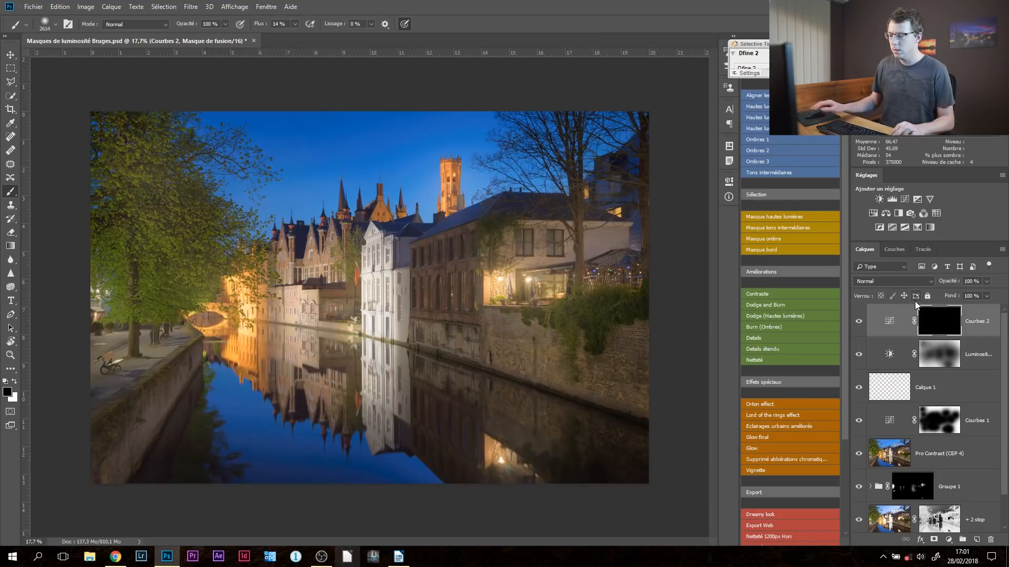
Paint white at 14% flow on the new Curves mask to brighten the terrace, bridge facades, central houses and water reflection
{"action": "left_click_drag", "start_coordinate": [318, 298], "coordinate": [286, 295]}
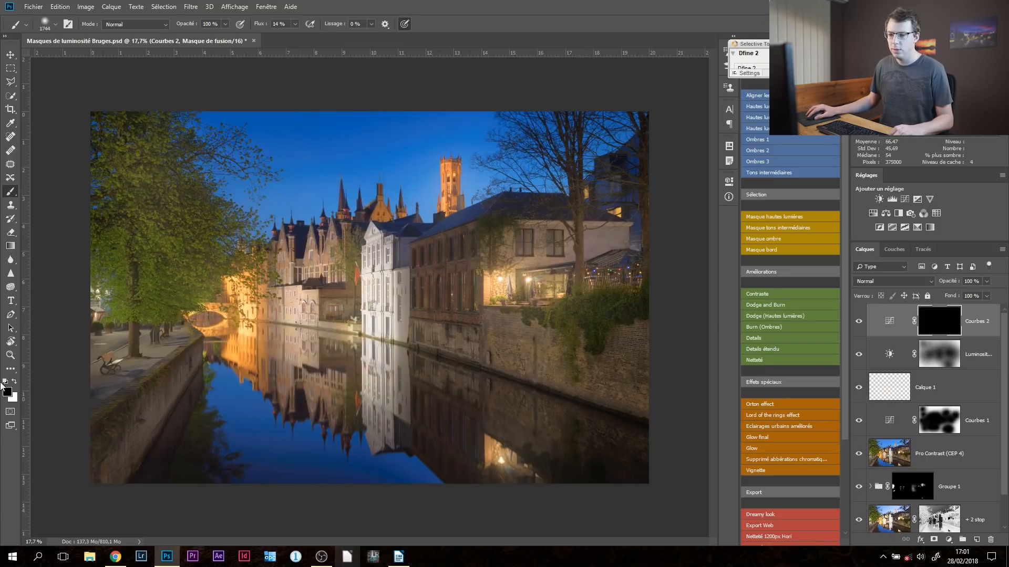
{"action": "mouse_move", "coordinate": [505, 303]}
{"action": "left_mouse_down"}
{"action": "mouse_move", "coordinate": [529, 296]}
{"action": "mouse_move", "coordinate": [513, 295]}
{"action": "left_mouse_up"}
{"action": "left_click", "coordinate": [241, 309]}
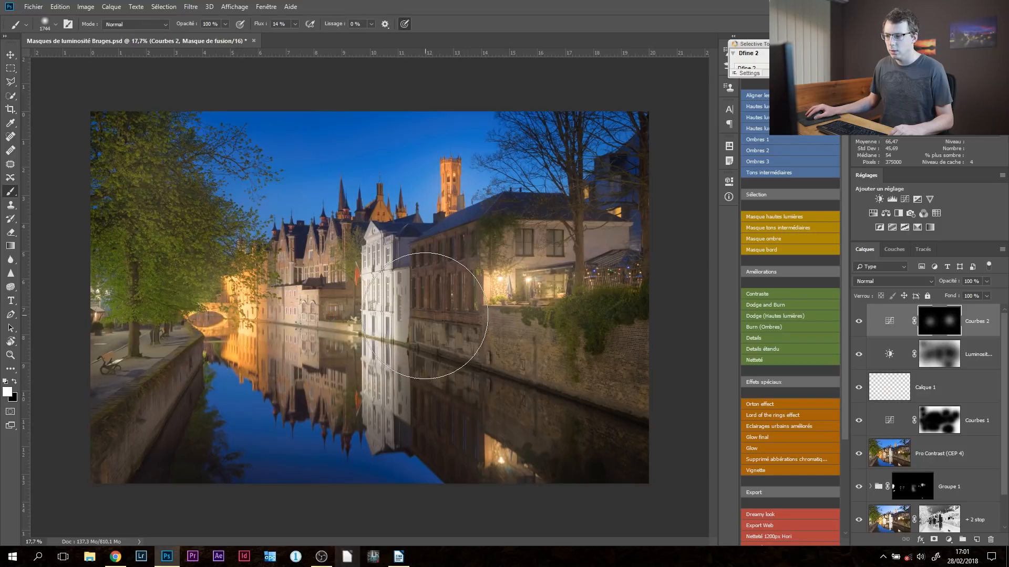
{"action": "left_click", "coordinate": [428, 315]}
{"action": "left_click", "coordinate": [375, 395]}
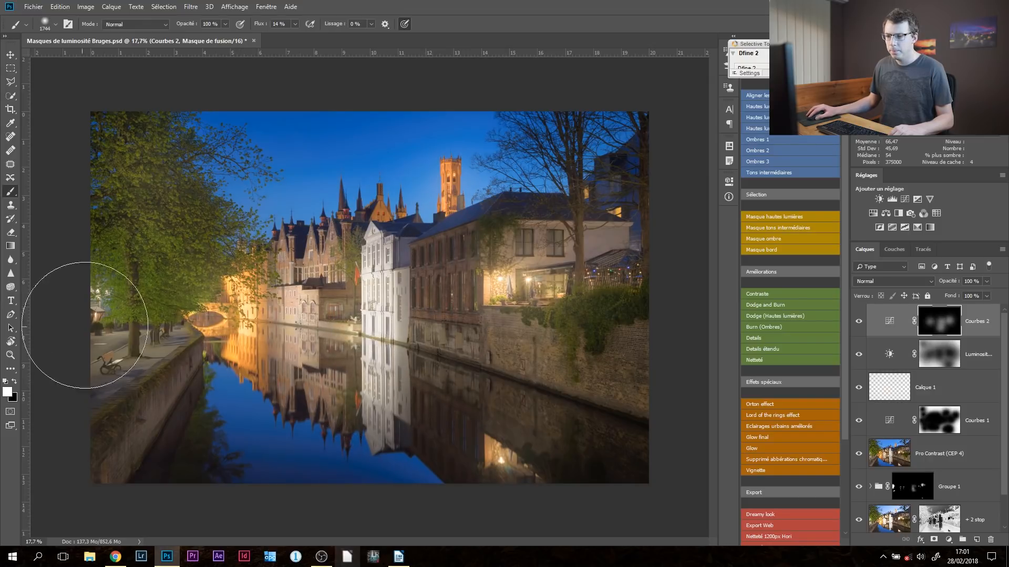
Brighten the lit windows, the belfry and the remaining canal-side facades on the Curves mask, using a smaller brush for the details
{"action": "left_click", "coordinate": [614, 228]}
{"action": "left_click_drag", "start_coordinate": [511, 227], "coordinate": [449, 223]}
{"action": "left_click", "coordinate": [454, 174]}
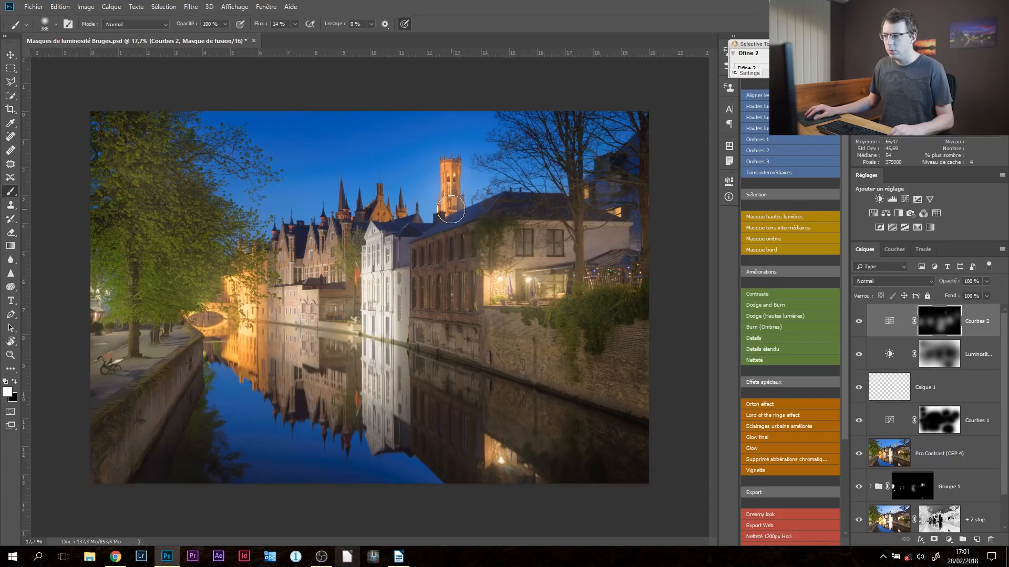
{"action": "left_click_drag", "start_coordinate": [344, 256], "coordinate": [364, 256]}
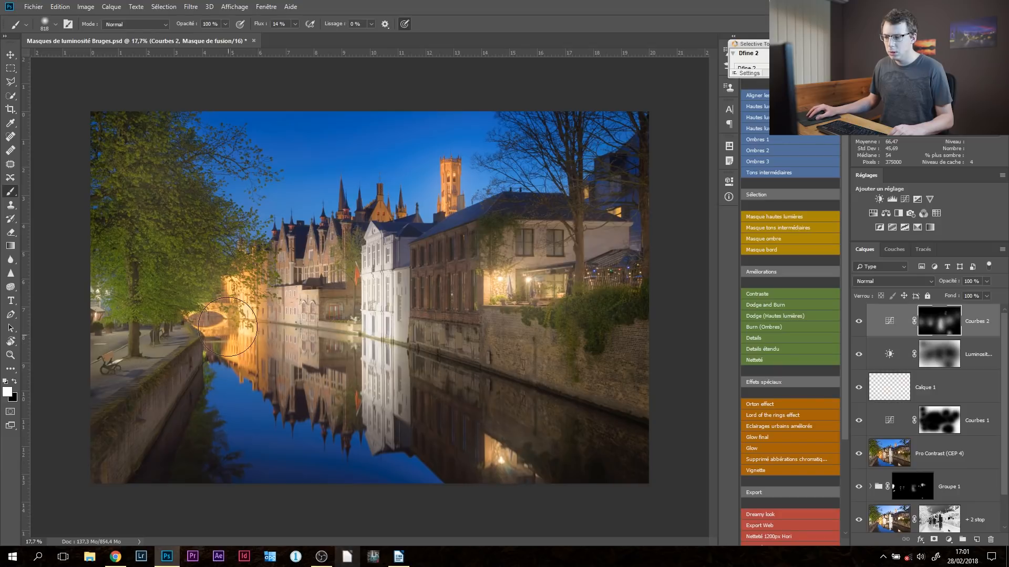
Compare the image with and without the brightening Curves layer and reduce its opacity to 80%
{"action": "left_click", "coordinate": [858, 321]}
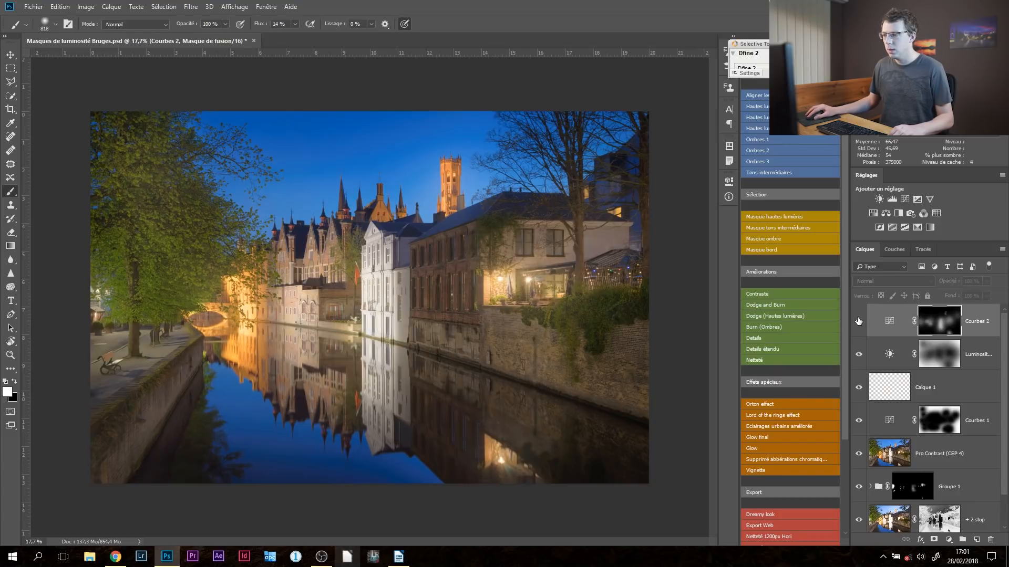
{"action": "left_click", "coordinate": [858, 321]}
{"action": "left_click", "coordinate": [858, 321]}
{"action": "left_click", "coordinate": [858, 321]}
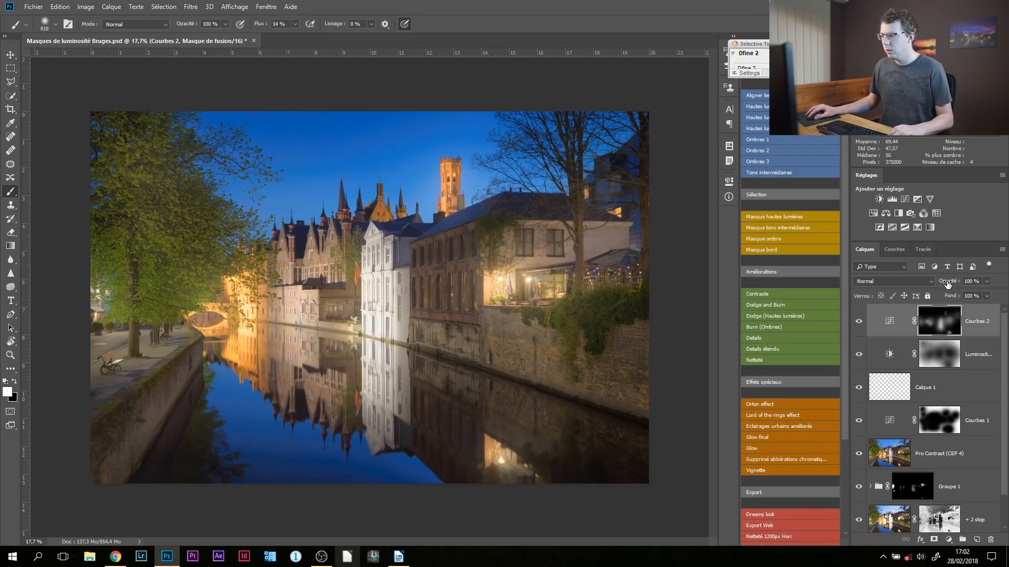
{"action": "left_click_drag", "start_coordinate": [950, 278], "coordinate": [938, 283]}
{"action": "left_click", "coordinate": [858, 321]}
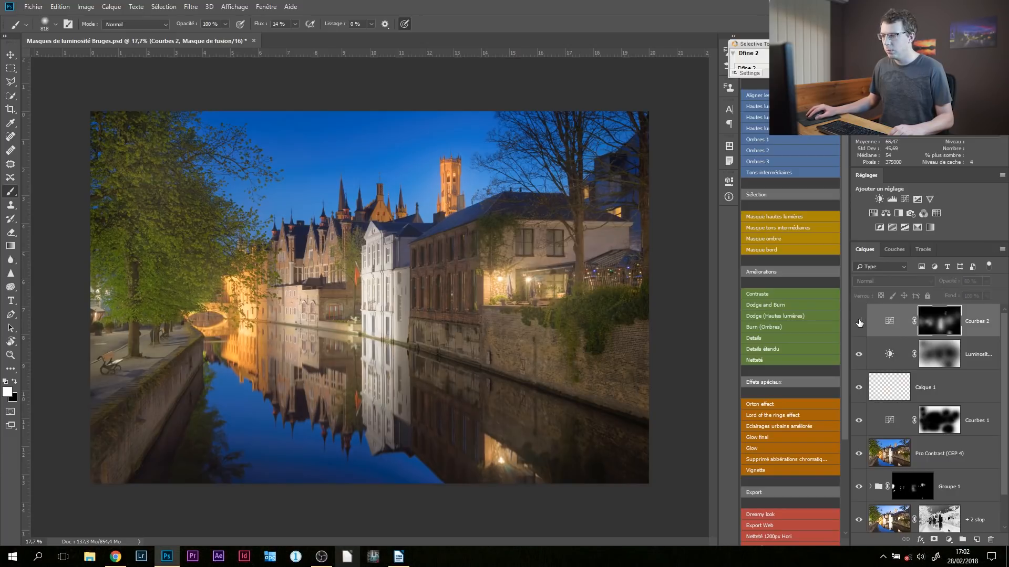
{"action": "left_click", "coordinate": [858, 321]}
{"action": "left_click", "coordinate": [859, 321]}
{"action": "left_click", "coordinate": [858, 321]}
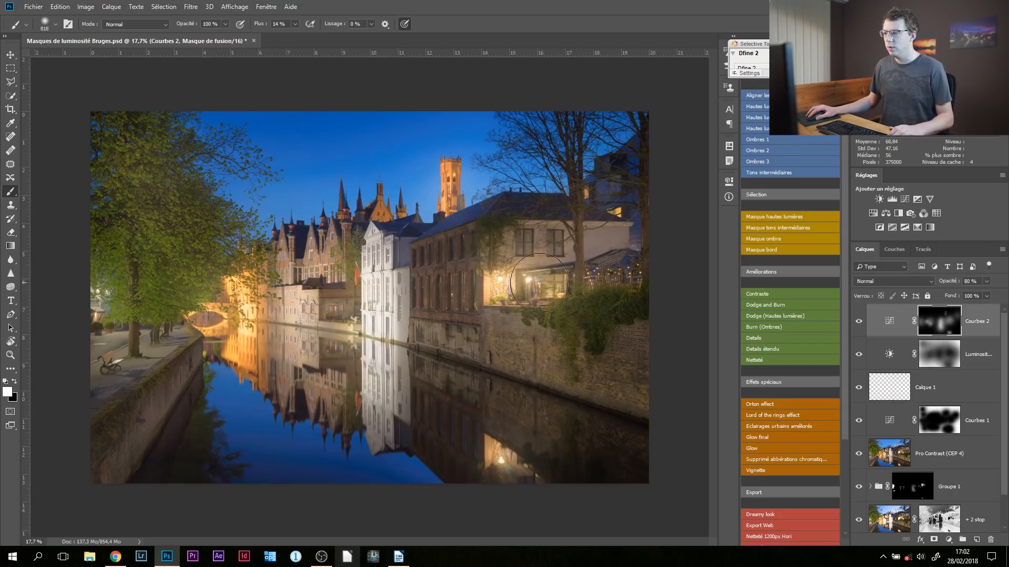
Add a third Curves adjustment layer with a gentle S-curve that darkens the shadows and brightens the highlights
{"action": "left_click", "coordinate": [905, 200]}
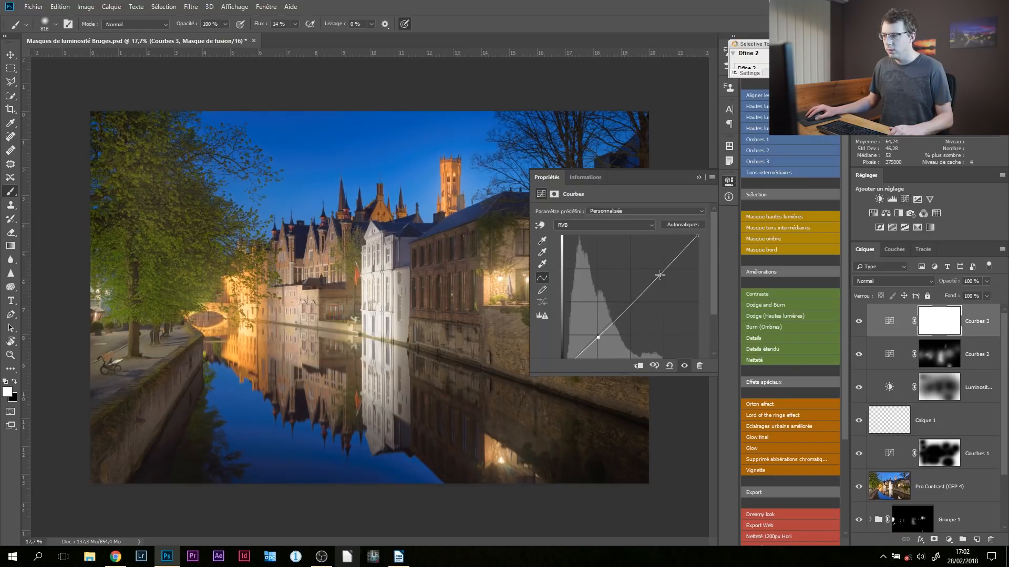
{"action": "left_click", "coordinate": [697, 178]}
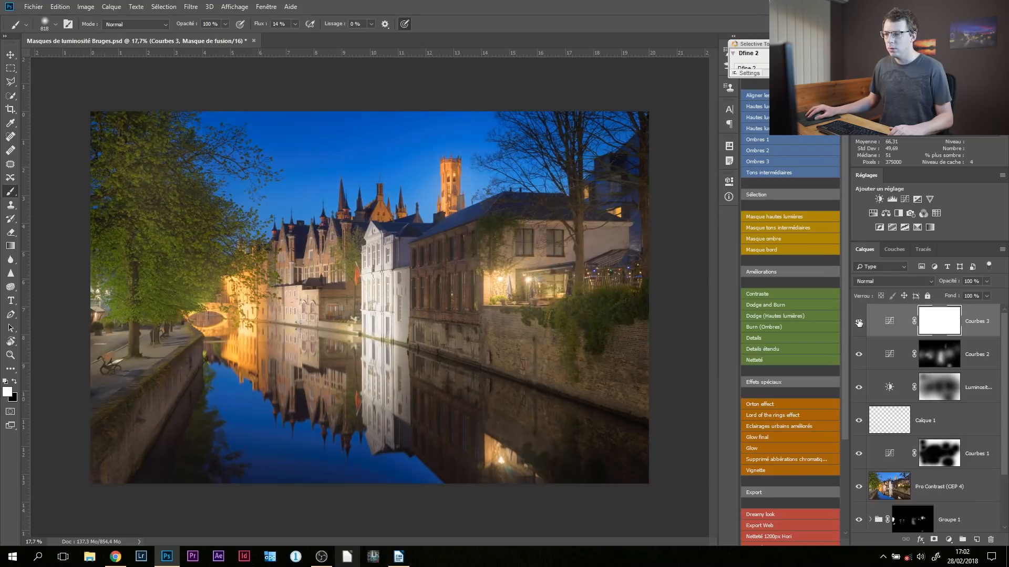
Compare the image with and without the contrast Curves layer and lower its opacity to 61%
{"action": "left_click", "coordinate": [858, 323]}
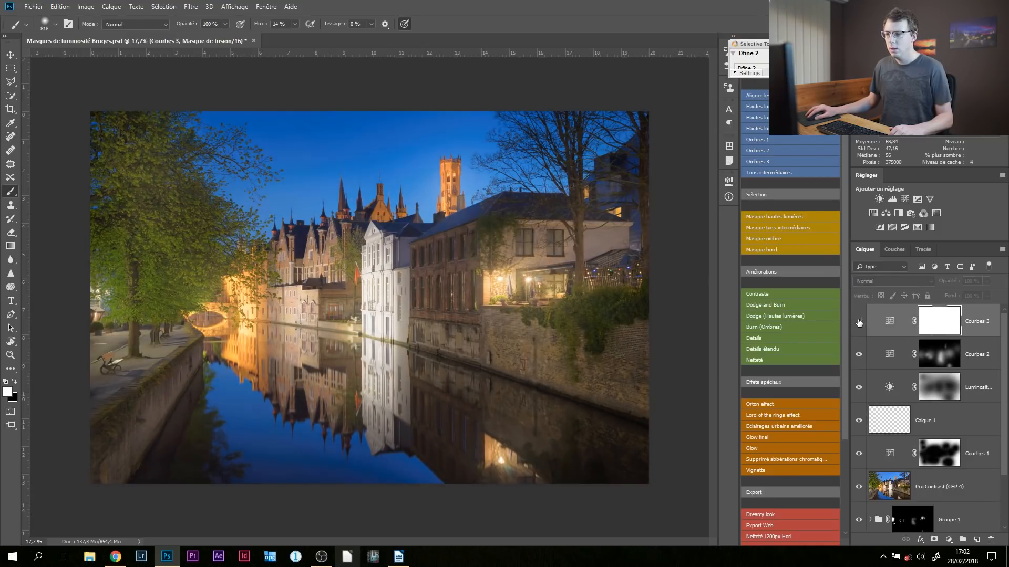
{"action": "left_click", "coordinate": [858, 322]}
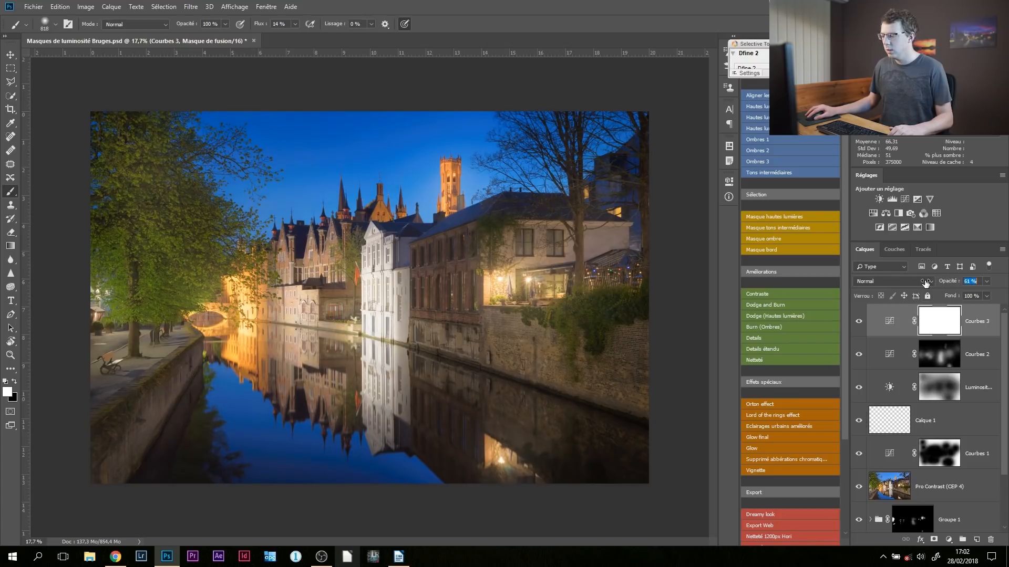
{"action": "left_click", "coordinate": [857, 322]}
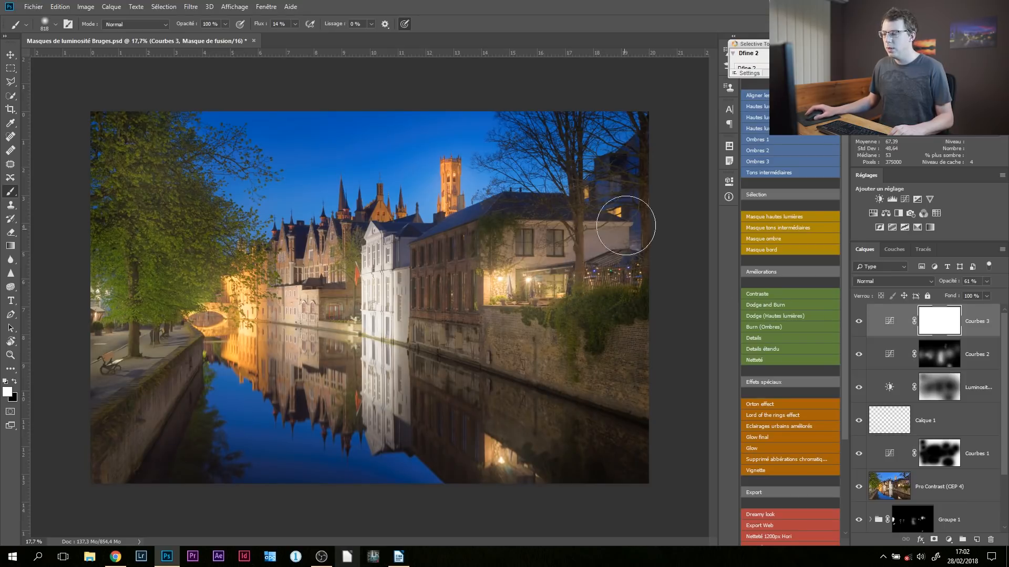
{"action": "scroll", "coordinate": [625, 226], "scroll_direction": "up", "scroll_amount": 2}
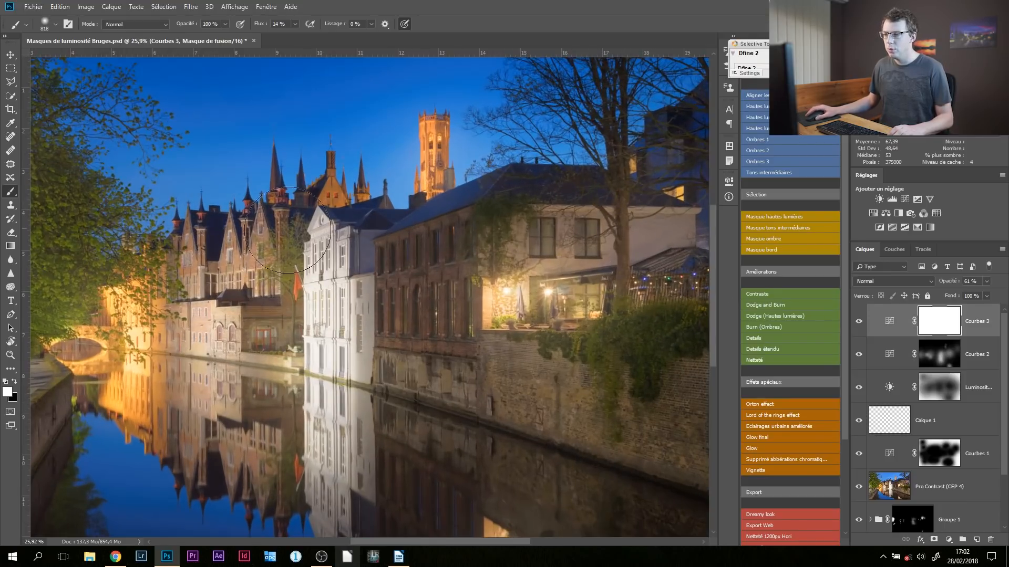
Add a Hue/Saturation adjustment layer that lowers the saturation of the blues to -35 and raises their lightness
{"action": "left_click_drag", "start_coordinate": [566, 203], "coordinate": [446, 234]}
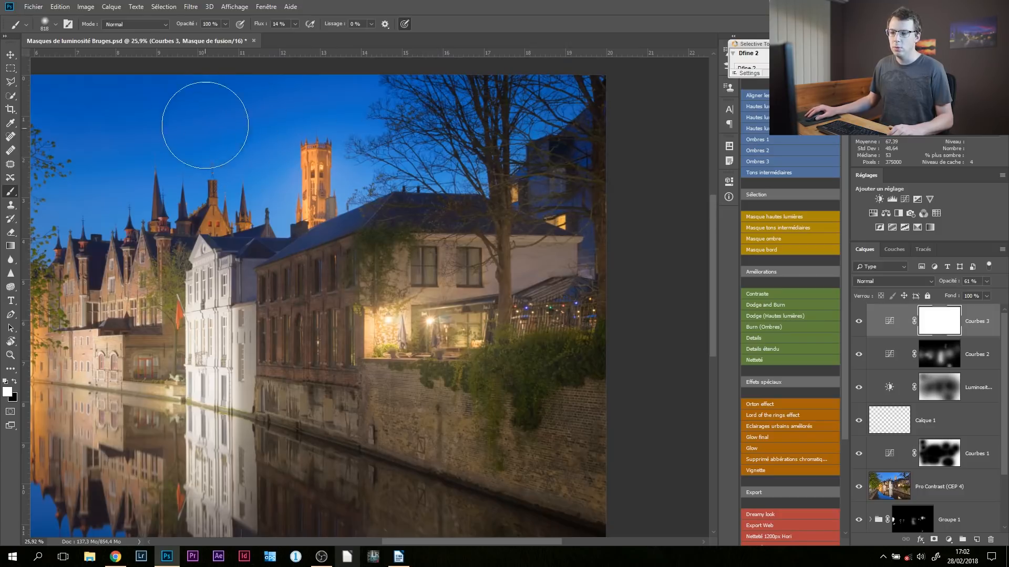
{"action": "left_click", "coordinate": [872, 213]}
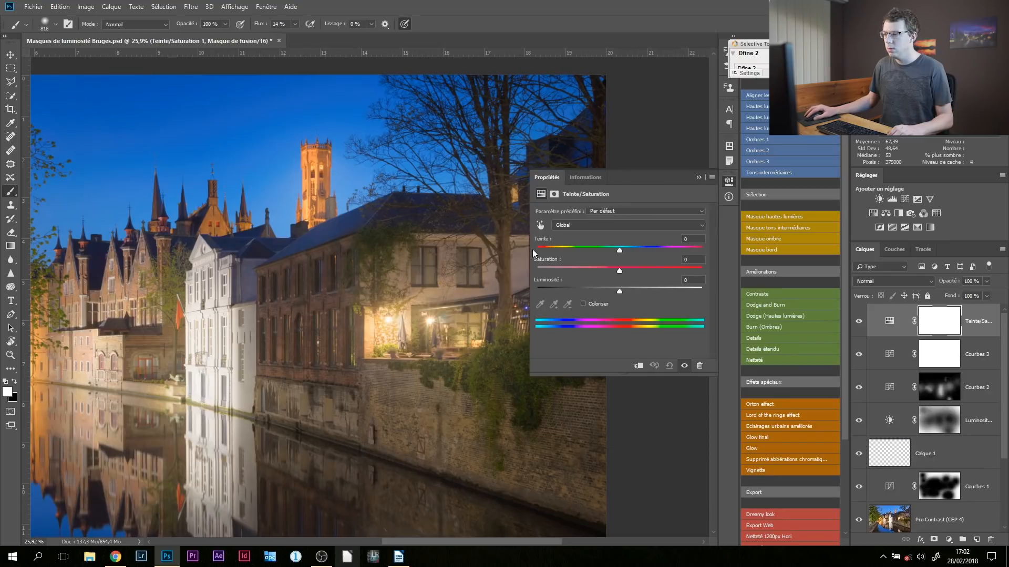
{"action": "left_click", "coordinate": [540, 225]}
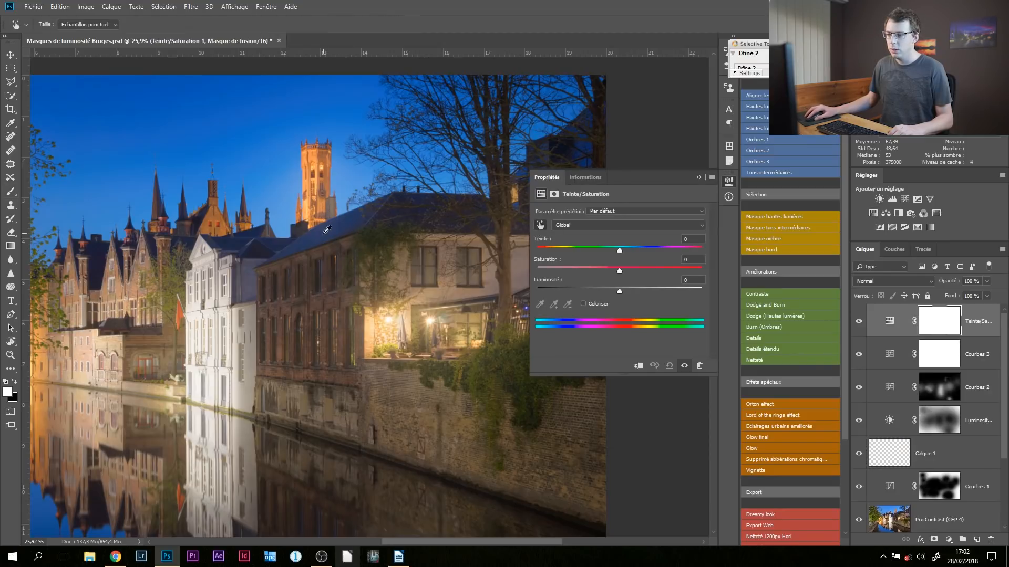
{"action": "left_click_drag", "start_coordinate": [320, 237], "coordinate": [298, 241]}
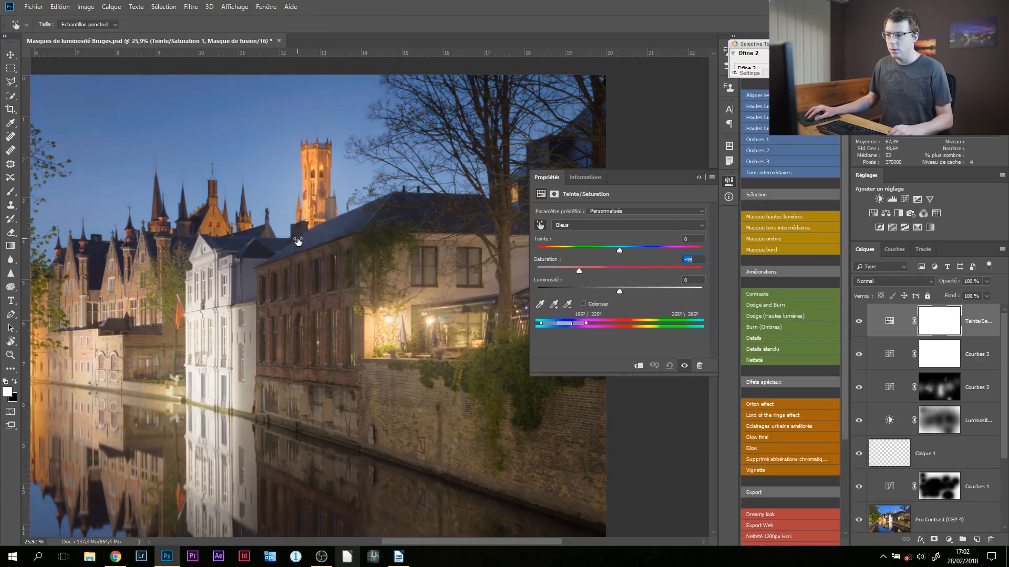
{"action": "left_click", "coordinate": [638, 289]}
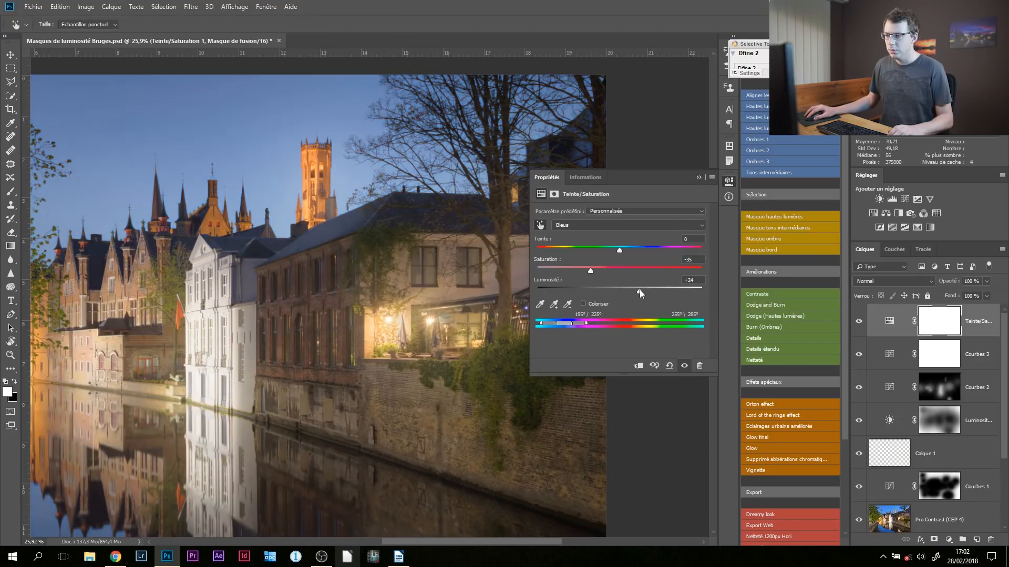
{"action": "left_click", "coordinate": [698, 178]}
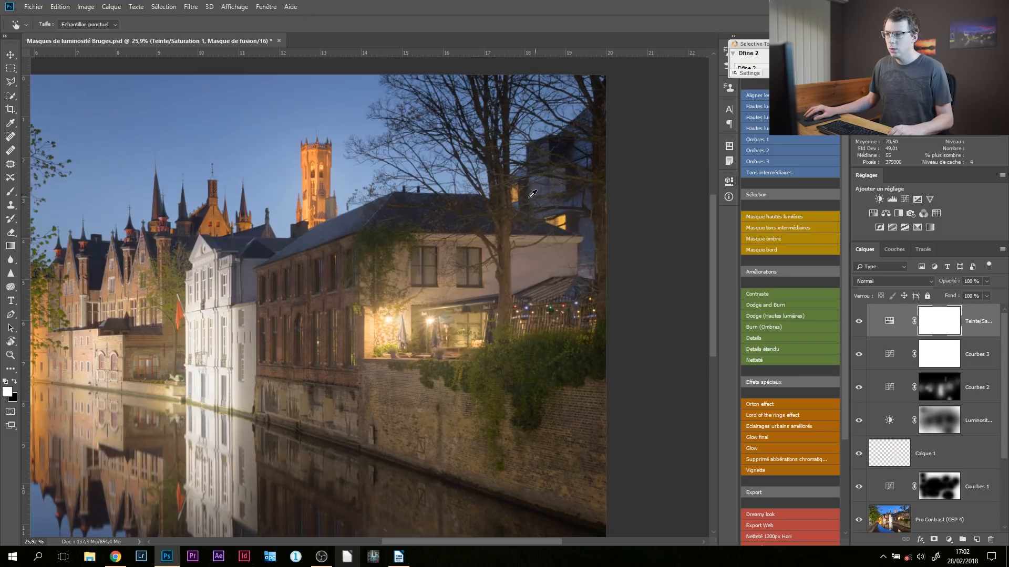
Compare the whole image with and without the Hue/Saturation layer
{"action": "left_click_drag", "start_coordinate": [384, 223], "coordinate": [560, 168]}
{"action": "scroll", "coordinate": [570, 200], "scroll_direction": "down", "scroll_amount": 3}
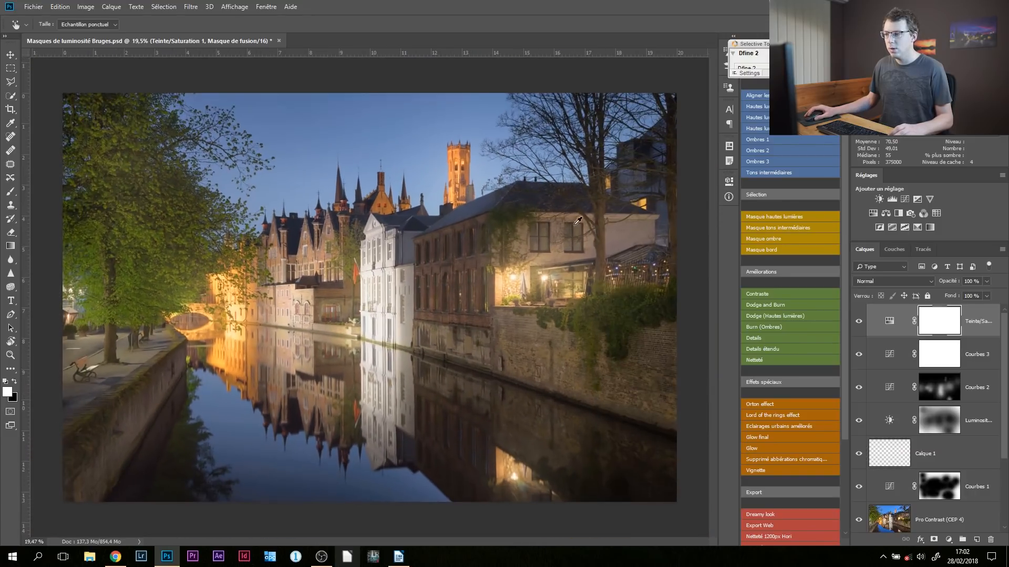
{"action": "left_click", "coordinate": [859, 321]}
{"action": "left_click", "coordinate": [859, 321]}
{"action": "left_click", "coordinate": [859, 321]}
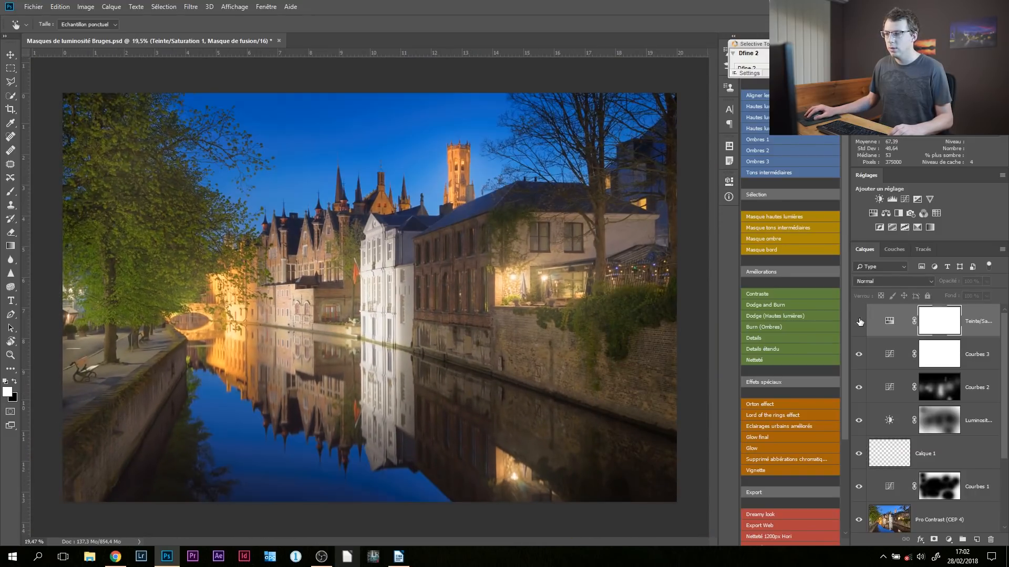
{"action": "left_click", "coordinate": [859, 321]}
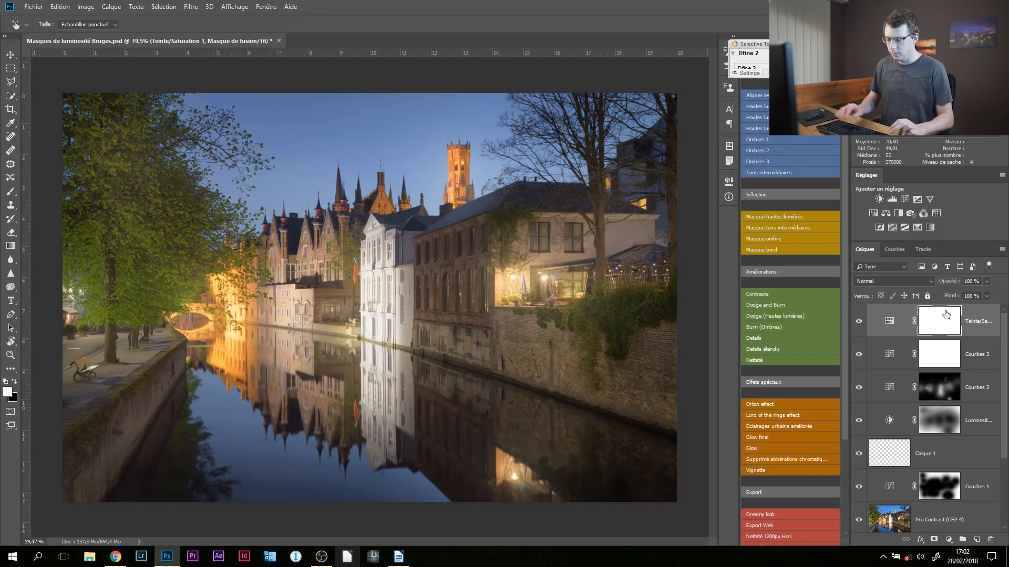
Invert the Hue/Saturation mask to black and set up a white brush of 204 px with 100% hardness for the roofs
{"action": "key", "text": "ctrl+i"}
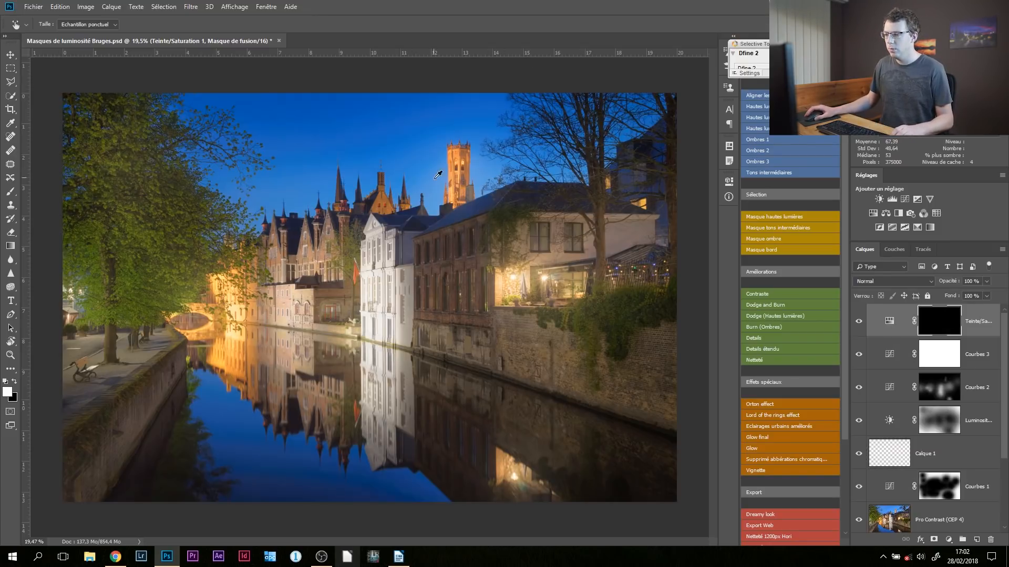
{"action": "scroll", "coordinate": [438, 174], "scroll_direction": "up", "scroll_amount": 4}
{"action": "left_click_drag", "start_coordinate": [476, 200], "coordinate": [404, 211]}
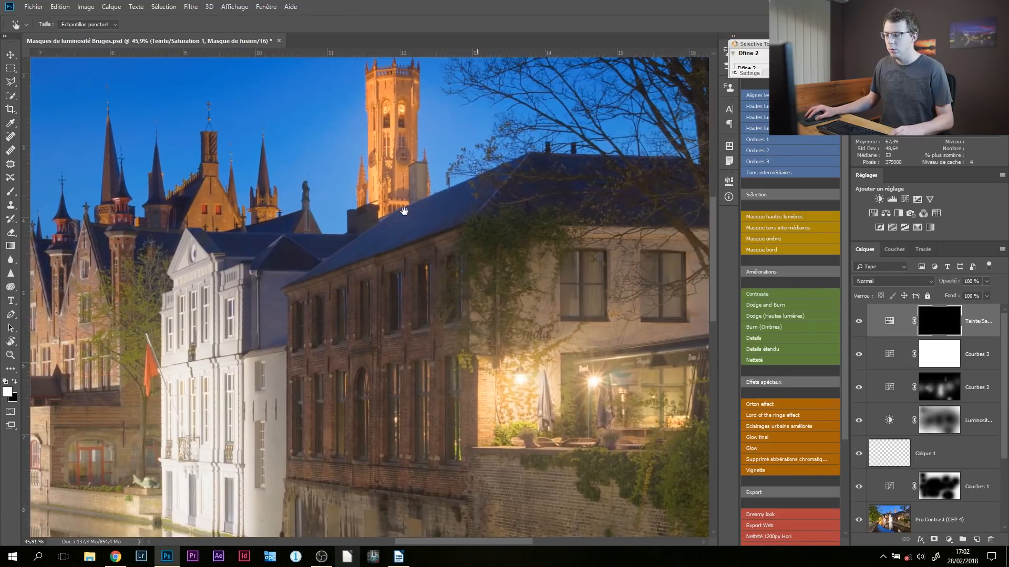
{"action": "right_click", "coordinate": [404, 232]}
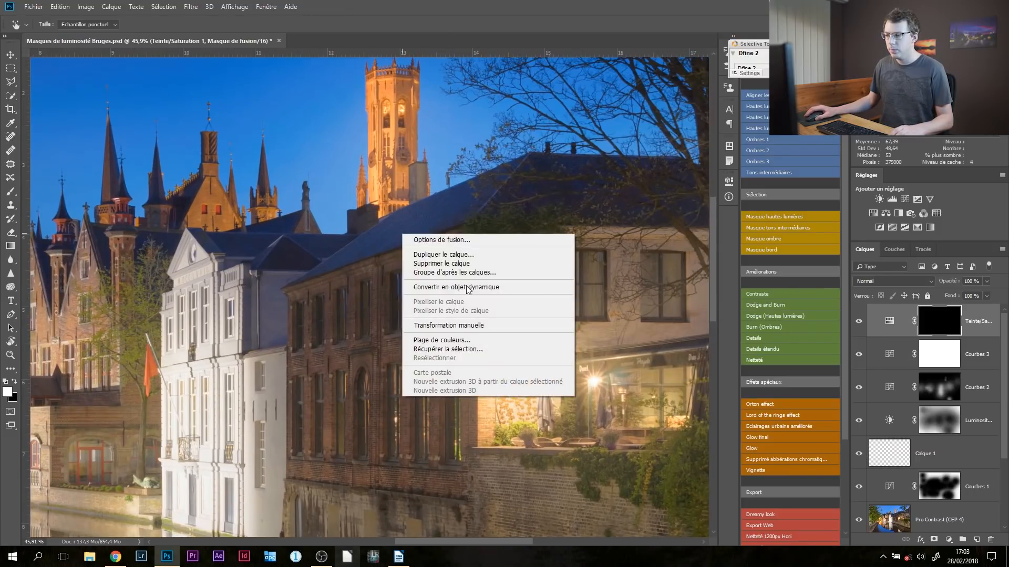
{"action": "key", "text": "Escape"}
{"action": "key", "text": "b"}
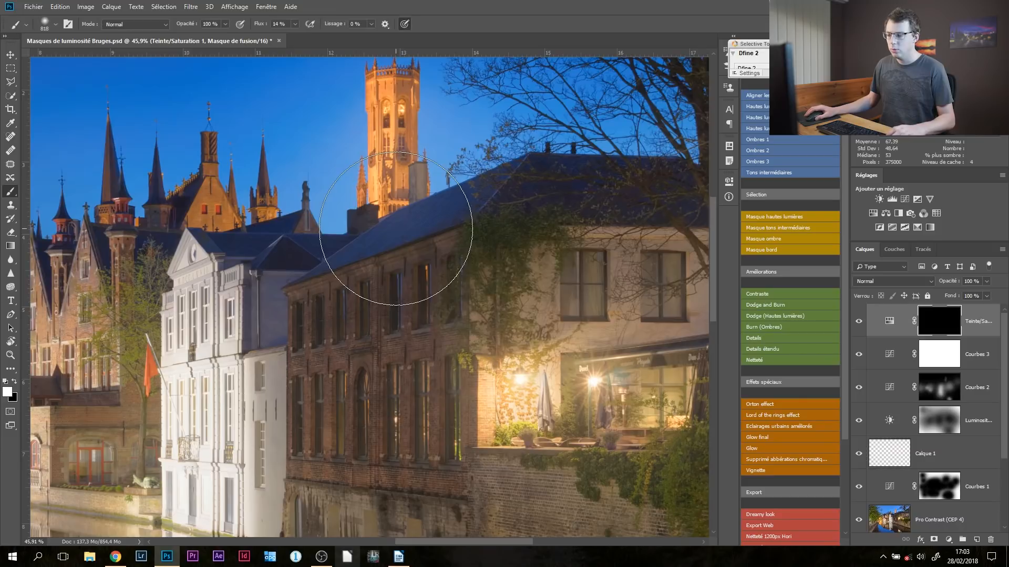
{"action": "right_click", "coordinate": [397, 233]}
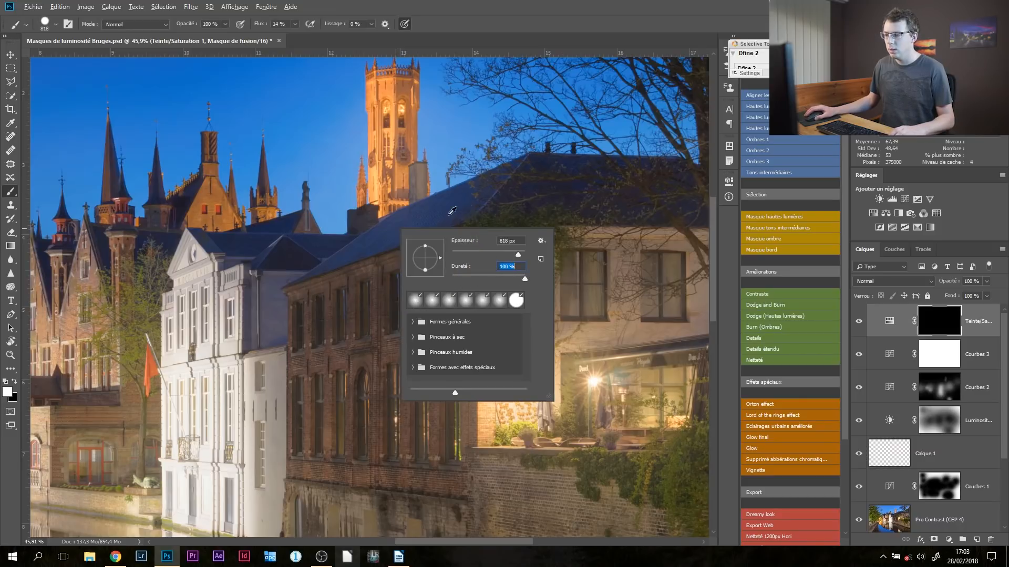
{"action": "mouse_move", "coordinate": [449, 214]}
{"action": "left_mouse_down"}
{"action": "mouse_move", "coordinate": [392, 213]}
{"action": "mouse_move", "coordinate": [455, 226]}
{"action": "mouse_move", "coordinate": [446, 232]}
{"action": "mouse_move", "coordinate": [515, 199]}
{"action": "left_mouse_up"}
{"action": "scroll", "coordinate": [426, 204], "scroll_direction": "up", "scroll_amount": 4}
{"action": "scroll", "coordinate": [431, 201], "scroll_direction": "up", "scroll_amount": 1}
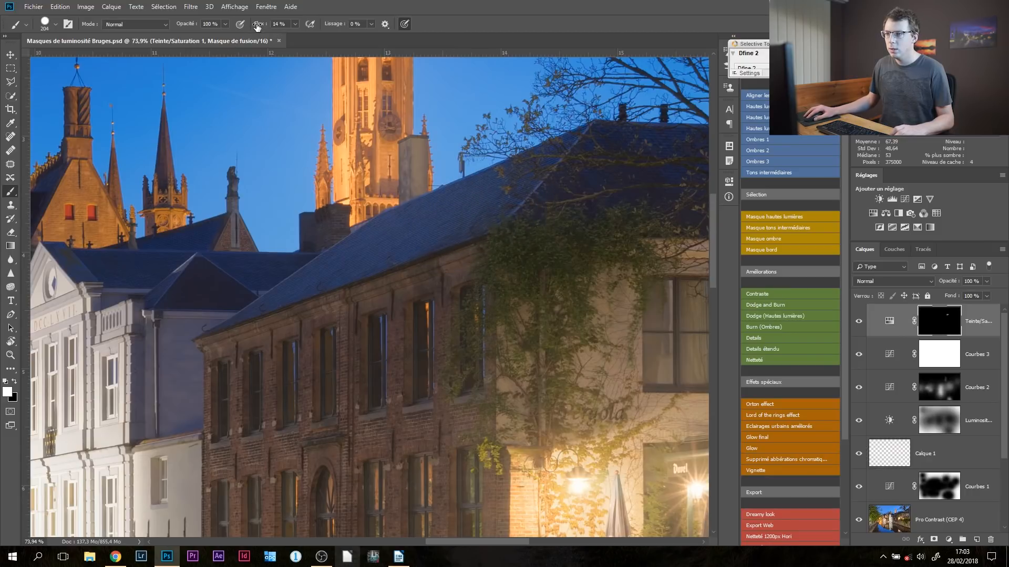
Paint white at 100% flow on the Hue/Saturation mask over the long brick building's roof to neutralize its blue cast
{"action": "left_click", "coordinate": [452, 226]}
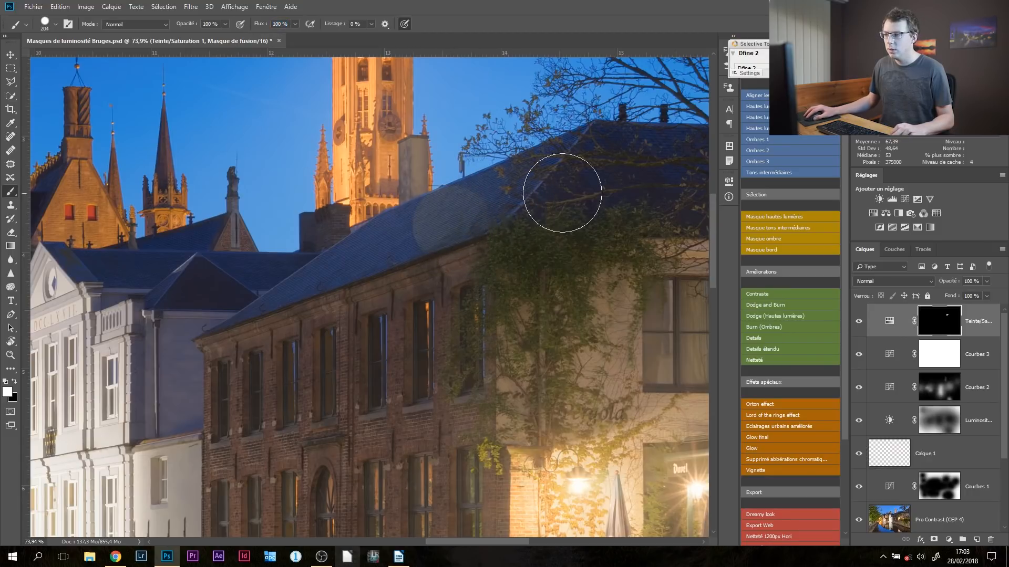
{"action": "mouse_move", "coordinate": [567, 192]}
{"action": "left_mouse_down"}
{"action": "mouse_move", "coordinate": [339, 273]}
{"action": "mouse_move", "coordinate": [439, 236]}
{"action": "mouse_move", "coordinate": [296, 315]}
{"action": "mouse_move", "coordinate": [268, 301]}
{"action": "mouse_move", "coordinate": [293, 294]}
{"action": "left_mouse_up"}
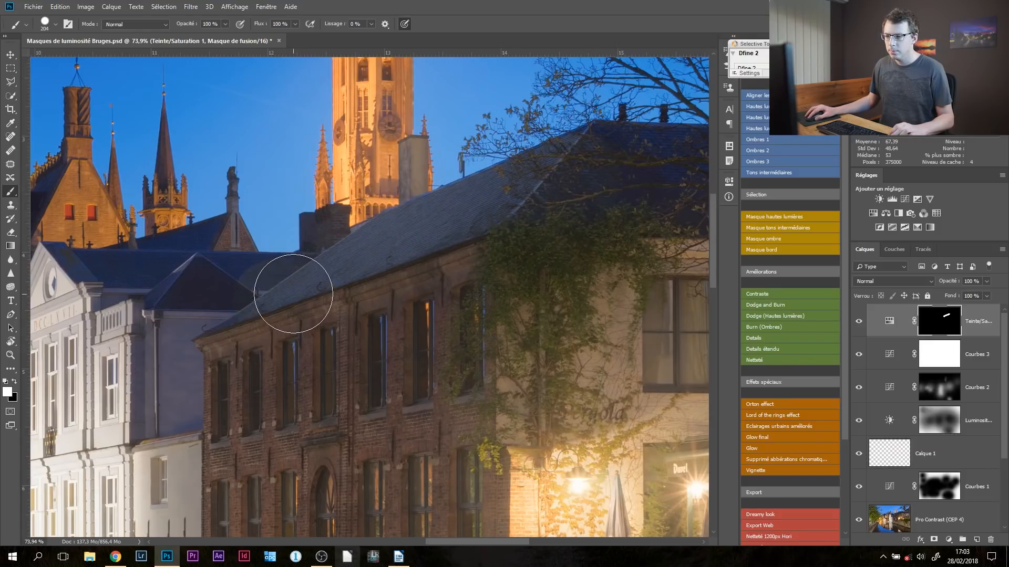
{"action": "left_click", "coordinate": [79, 287], "text": "shift"}
{"action": "mouse_move", "coordinate": [420, 249]}
{"action": "left_mouse_down"}
{"action": "mouse_move", "coordinate": [137, 272]}
{"action": "mouse_move", "coordinate": [40, 308]}
{"action": "left_mouse_up"}
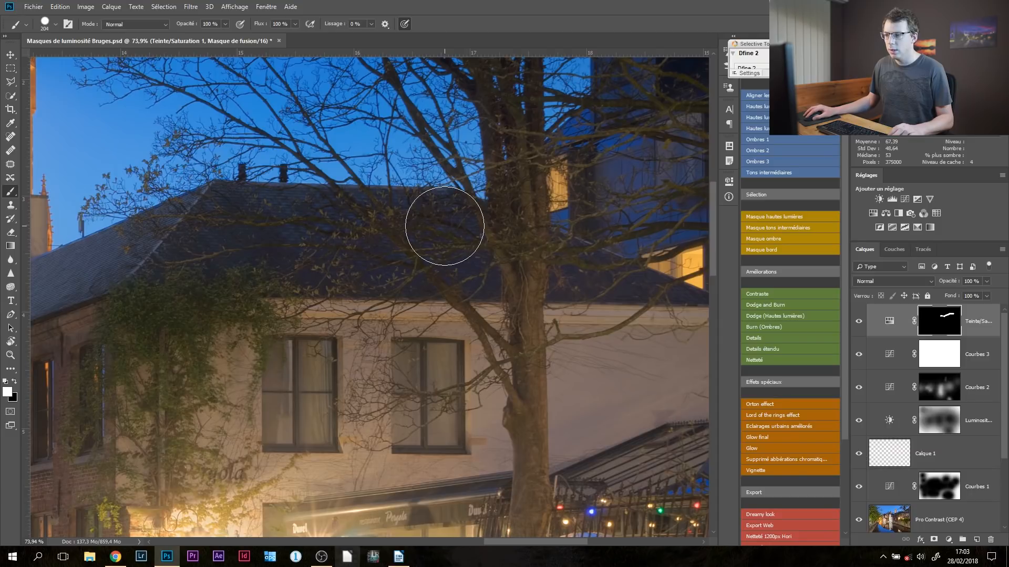
{"action": "left_click_drag", "start_coordinate": [664, 313], "coordinate": [390, 350]}
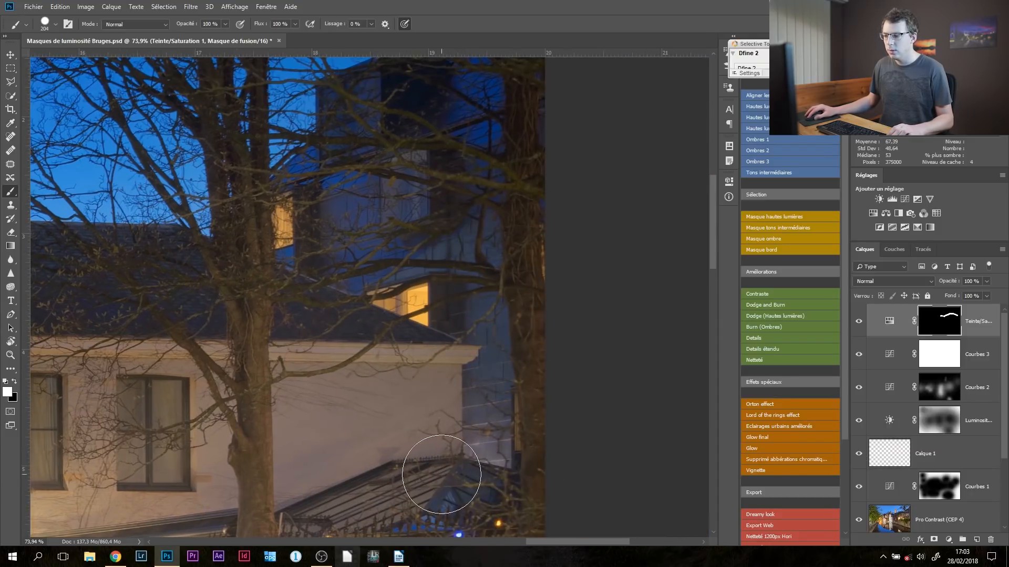
Paint the tall bluish building behind the bare trees white on the Hue/Saturation mask
{"action": "mouse_move", "coordinate": [349, 231]}
{"action": "left_mouse_down"}
{"action": "mouse_move", "coordinate": [440, 205]}
{"action": "mouse_move", "coordinate": [514, 233]}
{"action": "mouse_move", "coordinate": [530, 269]}
{"action": "left_mouse_up"}
{"action": "left_click_drag", "start_coordinate": [497, 203], "coordinate": [511, 360]}
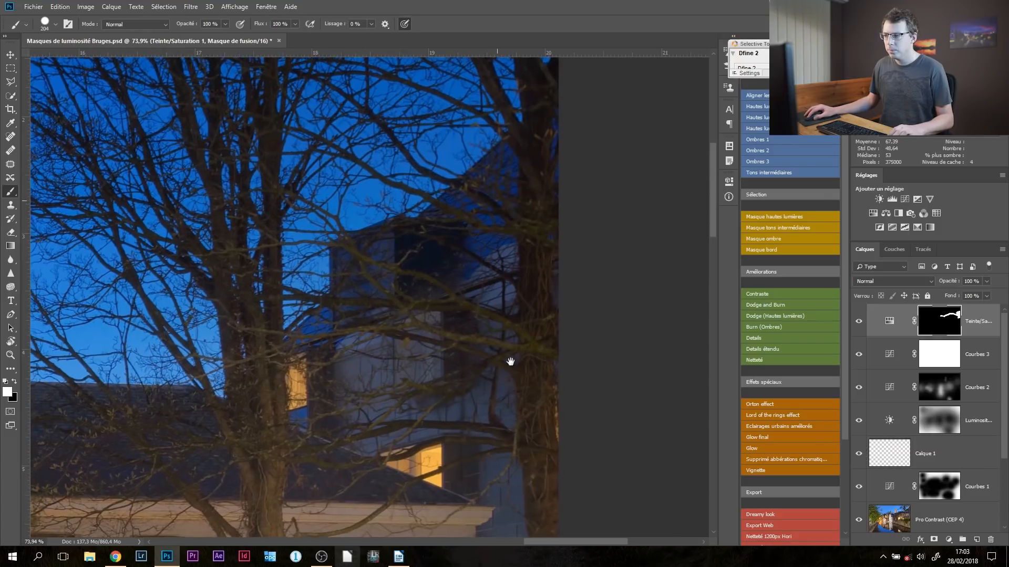
{"action": "left_click_drag", "start_coordinate": [501, 252], "coordinate": [524, 194]}
{"action": "left_click_drag", "start_coordinate": [562, 152], "coordinate": [561, 137]}
{"action": "left_click", "coordinate": [320, 361], "text": "shift"}
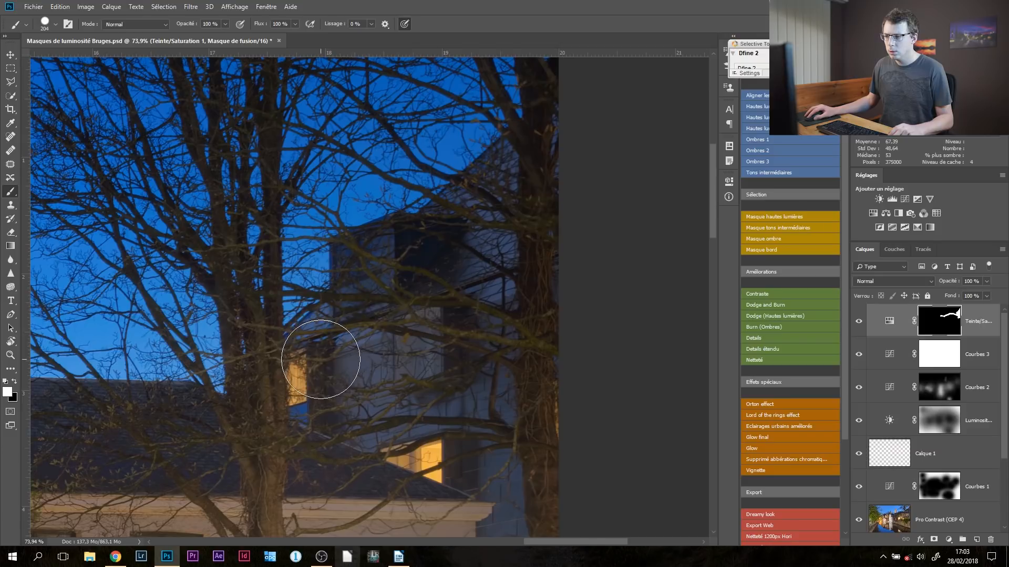
{"action": "mouse_move", "coordinate": [386, 285]}
{"action": "left_mouse_down"}
{"action": "mouse_move", "coordinate": [371, 272]}
{"action": "mouse_move", "coordinate": [382, 259]}
{"action": "mouse_move", "coordinate": [360, 349]}
{"action": "mouse_move", "coordinate": [315, 434]}
{"action": "mouse_move", "coordinate": [222, 440]}
{"action": "mouse_move", "coordinate": [346, 466]}
{"action": "left_mouse_up"}
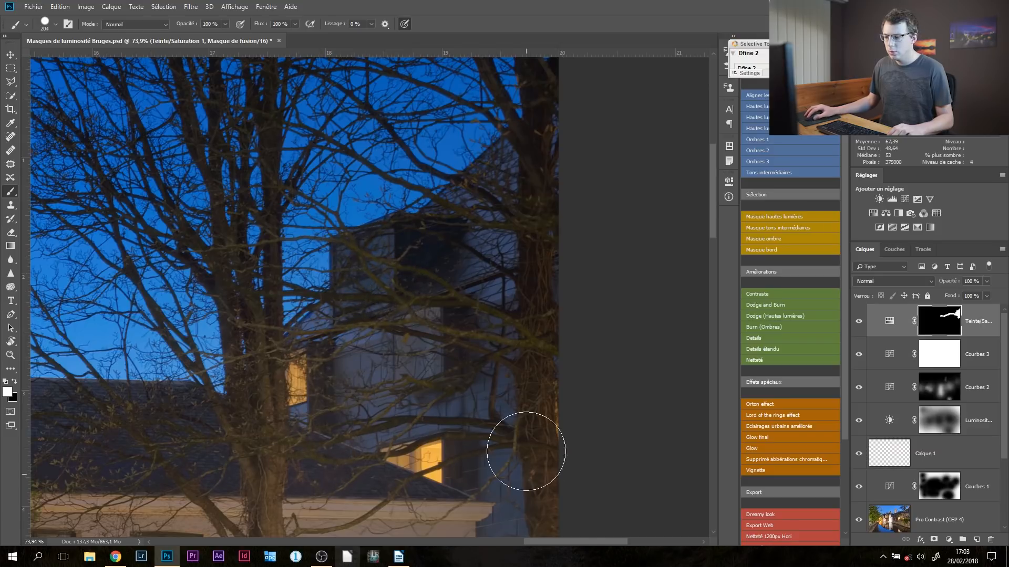
Reveal the desaturation on the white house's roof and side wall and the small roof behind, correcting spill with an 11 px black brush
{"action": "mouse_move", "coordinate": [521, 326]}
{"action": "left_mouse_down"}
{"action": "mouse_move", "coordinate": [654, 250]}
{"action": "mouse_move", "coordinate": [725, 237]}
{"action": "left_mouse_up"}
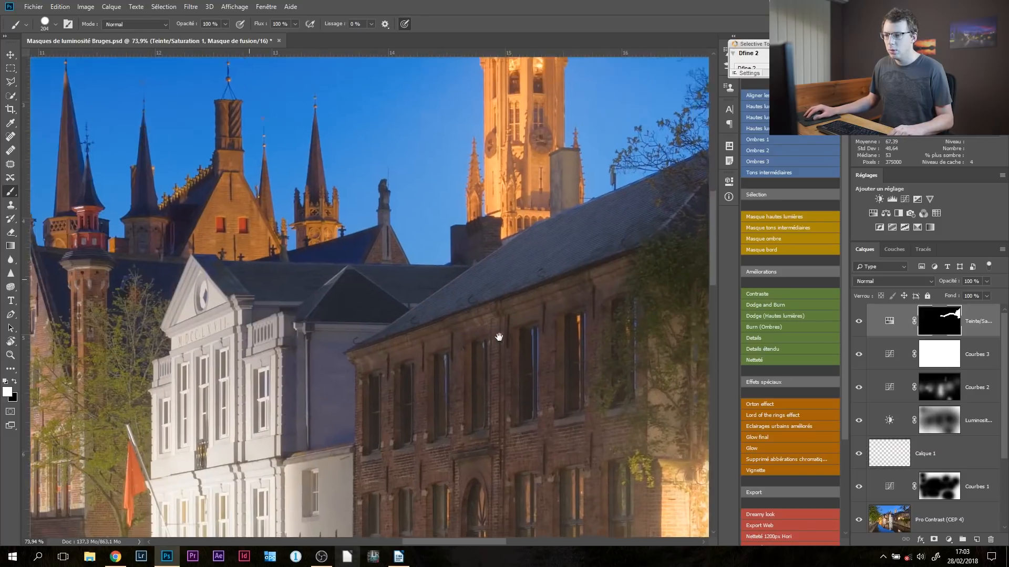
{"action": "mouse_move", "coordinate": [352, 444]}
{"action": "left_mouse_down"}
{"action": "mouse_move", "coordinate": [466, 405]}
{"action": "mouse_move", "coordinate": [572, 308]}
{"action": "mouse_move", "coordinate": [667, 338]}
{"action": "mouse_move", "coordinate": [634, 385]}
{"action": "left_mouse_up"}
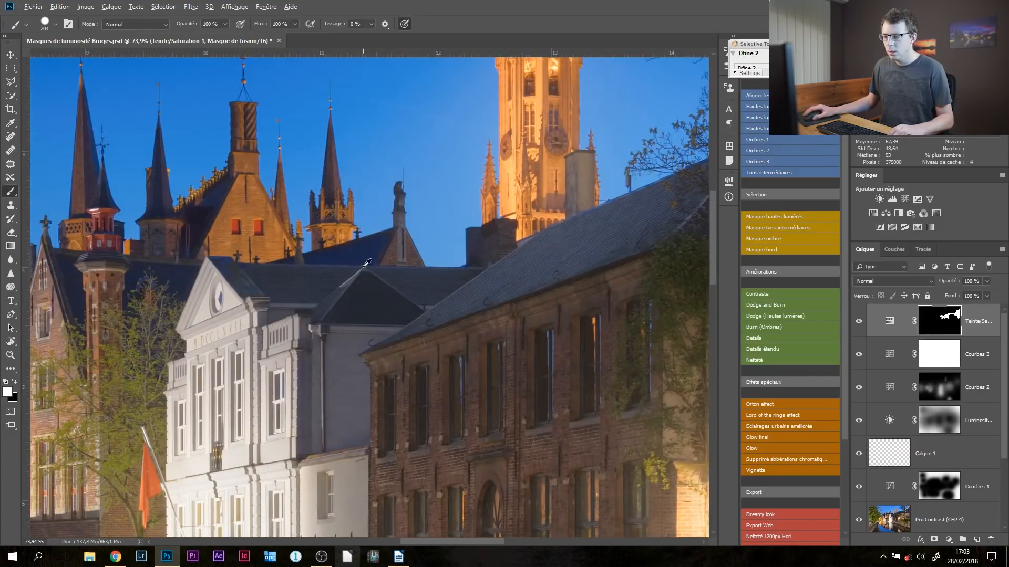
{"action": "left_click_drag", "start_coordinate": [362, 266], "coordinate": [340, 269]}
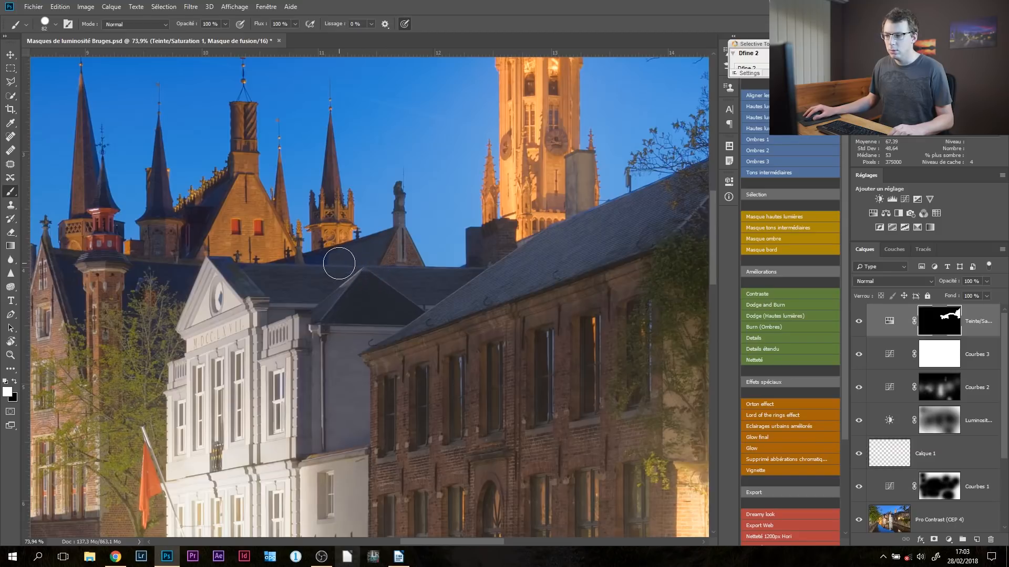
{"action": "mouse_move", "coordinate": [299, 250]}
{"action": "left_mouse_down"}
{"action": "mouse_move", "coordinate": [287, 251]}
{"action": "mouse_move", "coordinate": [319, 236]}
{"action": "mouse_move", "coordinate": [312, 243]}
{"action": "left_mouse_up"}
{"action": "scroll", "coordinate": [302, 254], "scroll_direction": "up", "scroll_amount": 14}
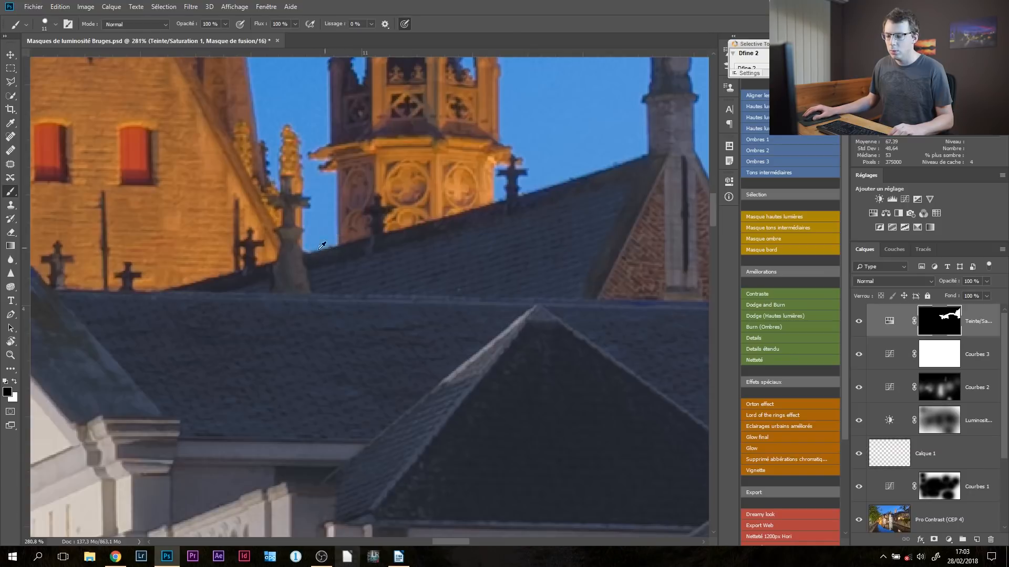
{"action": "scroll", "coordinate": [322, 246], "scroll_direction": "down", "scroll_amount": 12}
{"action": "left_click_drag", "start_coordinate": [169, 308], "coordinate": [182, 308]}
{"action": "key", "text": "x"}
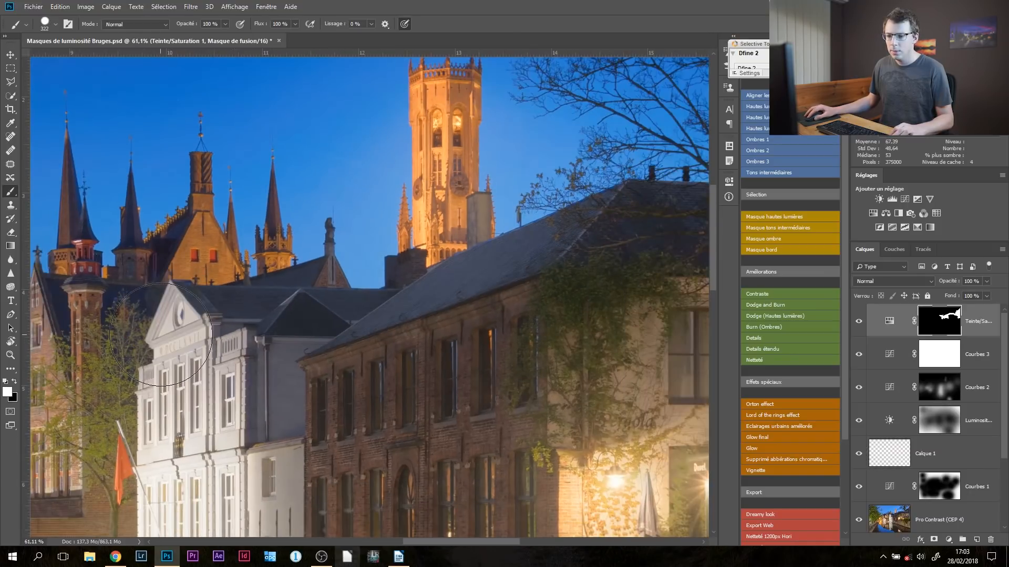
Paint the roofs of the stepped-gable houses and the distant spired building white on the mask, shrinking the brush for small areas
{"action": "left_click_drag", "start_coordinate": [104, 333], "coordinate": [107, 337]}
{"action": "left_click_drag", "start_coordinate": [104, 368], "coordinate": [425, 342]}
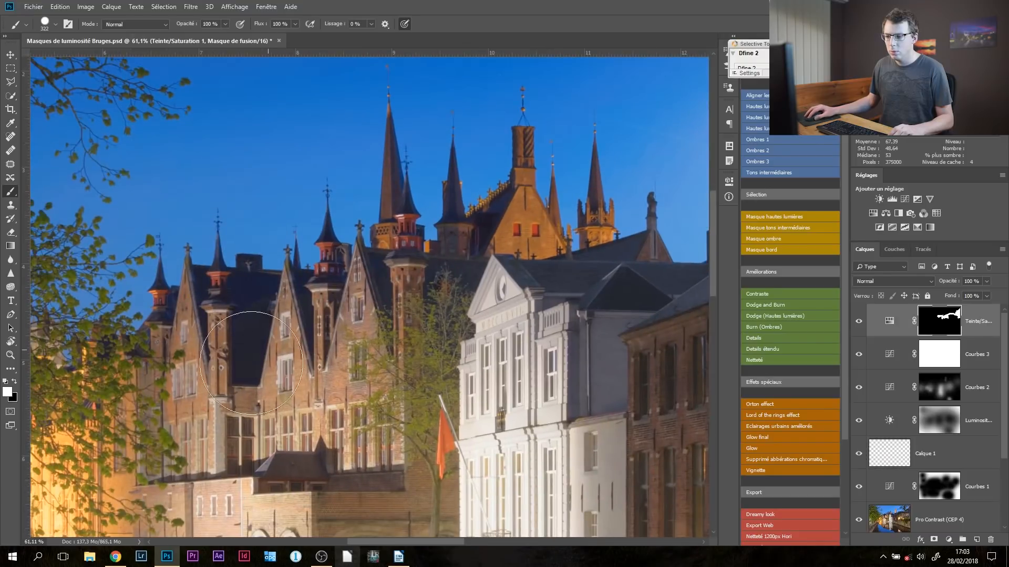
{"action": "mouse_move", "coordinate": [198, 331]}
{"action": "left_mouse_down"}
{"action": "mouse_move", "coordinate": [395, 333]}
{"action": "mouse_move", "coordinate": [349, 216]}
{"action": "mouse_move", "coordinate": [239, 217]}
{"action": "left_mouse_up"}
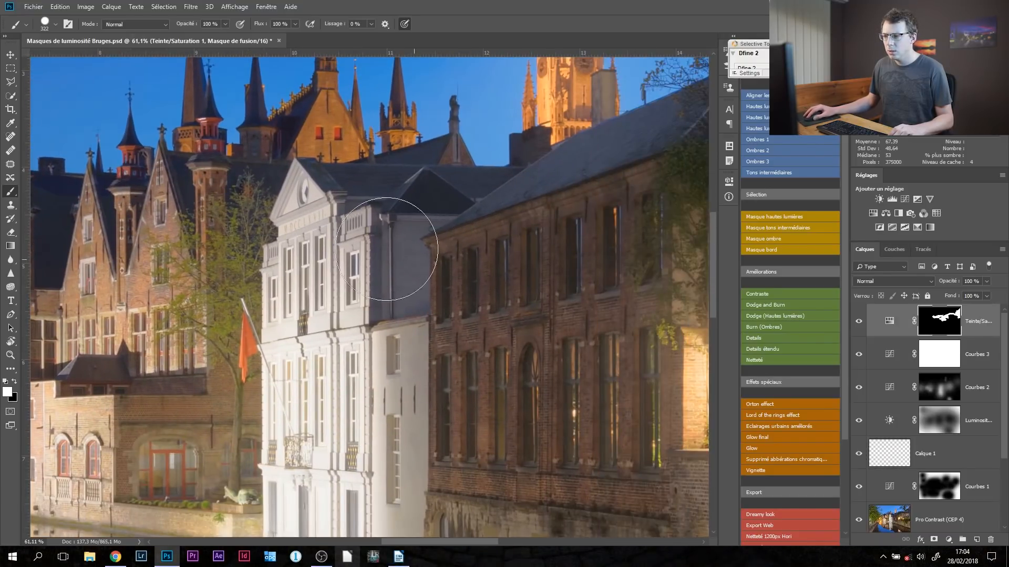
{"action": "left_click_drag", "start_coordinate": [269, 315], "coordinate": [234, 316]}
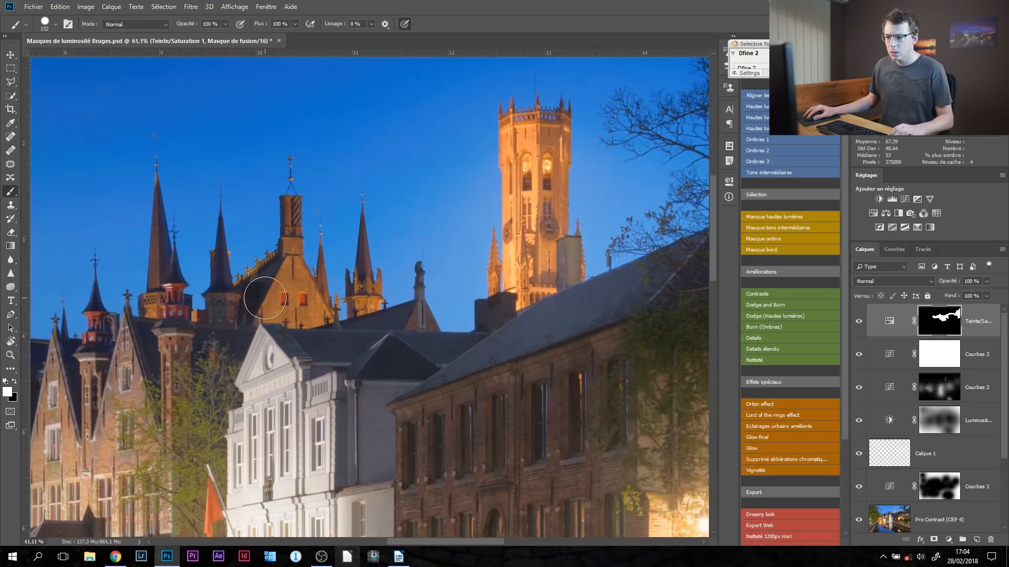
{"action": "left_click_drag", "start_coordinate": [141, 248], "coordinate": [127, 248]}
Compare the full image with and without the masked Hue/Saturation layer to judge the roof correction
{"action": "scroll", "coordinate": [230, 357], "scroll_direction": "down", "scroll_amount": 8}
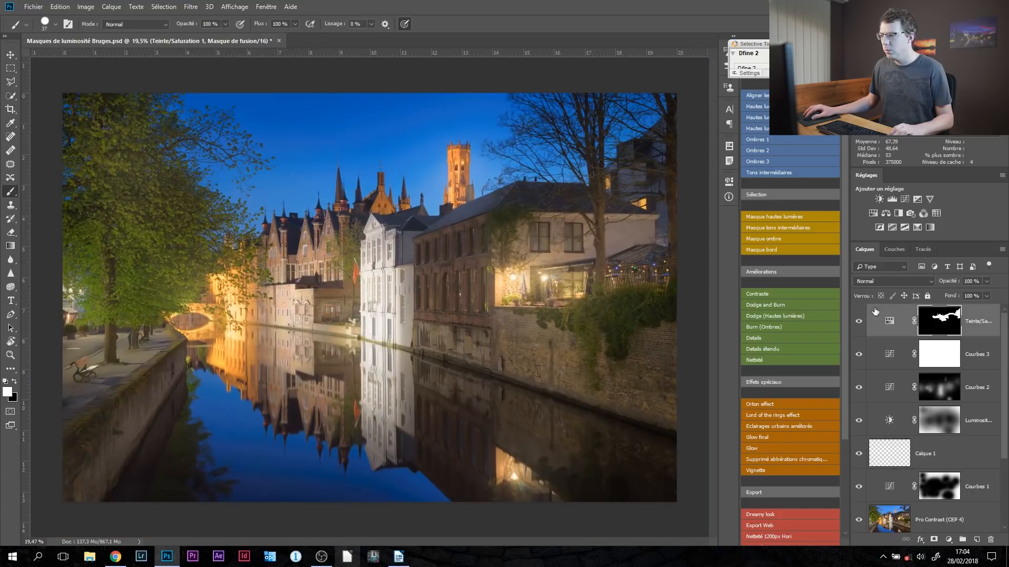
{"action": "left_click", "coordinate": [856, 321]}
{"action": "left_click", "coordinate": [857, 321]}
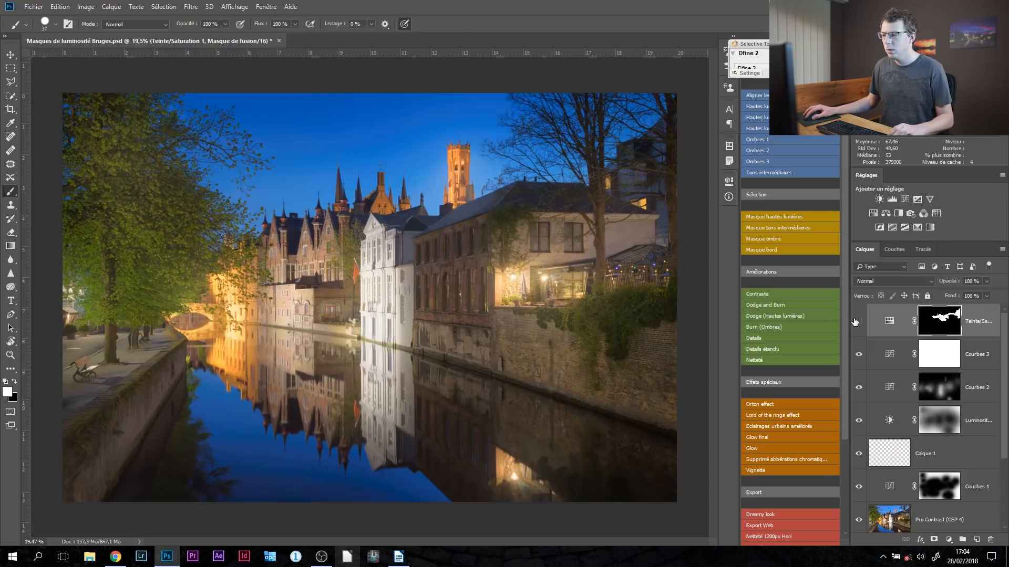
{"action": "left_click", "coordinate": [856, 321]}
{"action": "left_click", "coordinate": [856, 321]}
{"action": "left_click", "coordinate": [856, 321]}
{"action": "left_click", "coordinate": [856, 321]}
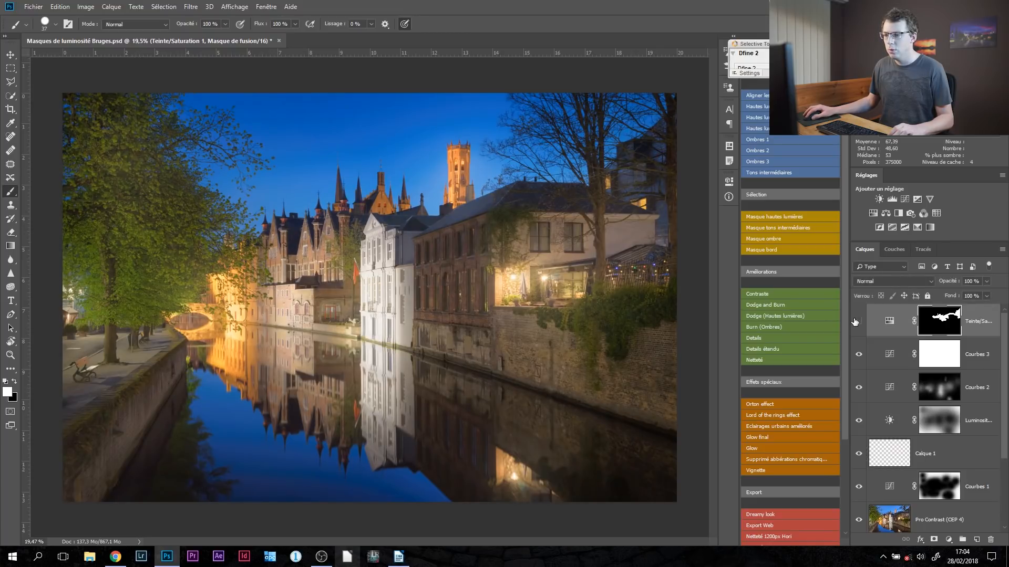
{"action": "left_click", "coordinate": [856, 321]}
{"action": "left_click", "coordinate": [856, 321]}
{"action": "left_click", "coordinate": [857, 321]}
{"action": "left_click", "coordinate": [857, 321]}
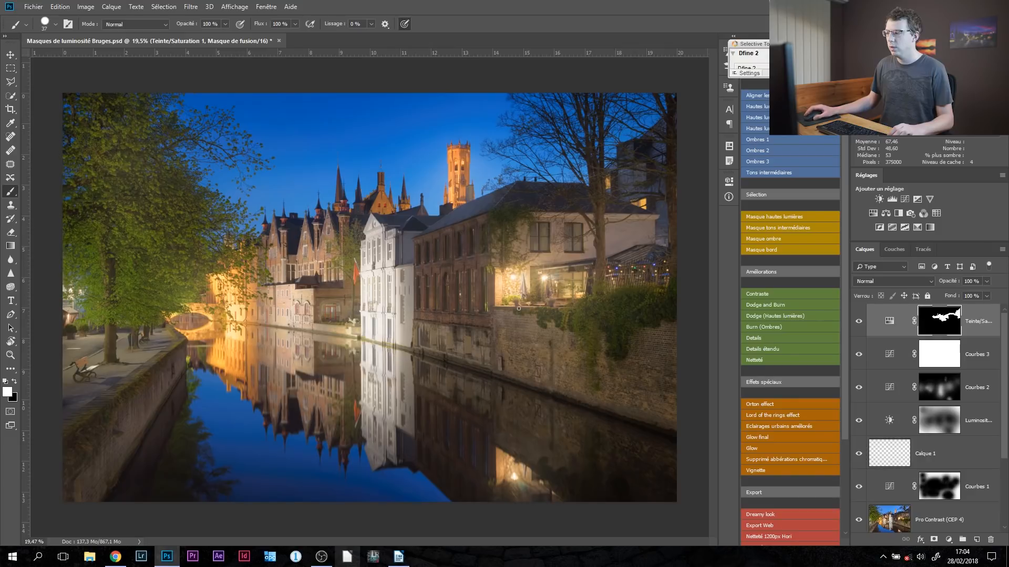
Add a Selective Color adjustment layer above the others and set the Blues' Black to -21%
{"action": "left_click", "coordinate": [916, 228]}
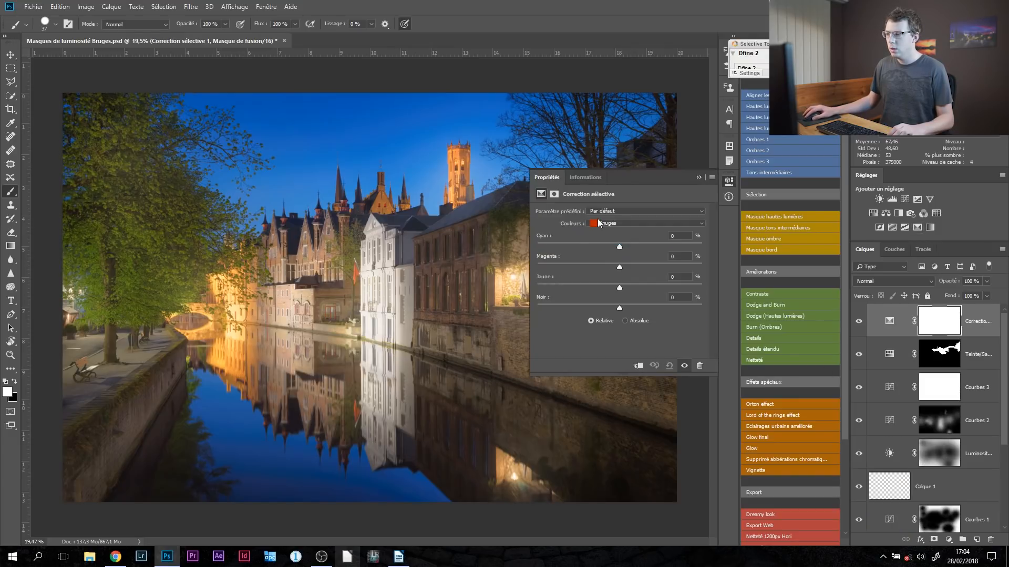
{"action": "left_click", "coordinate": [597, 219]}
{"action": "left_click", "coordinate": [609, 269]}
{"action": "left_click_drag", "start_coordinate": [575, 304], "coordinate": [602, 306]}
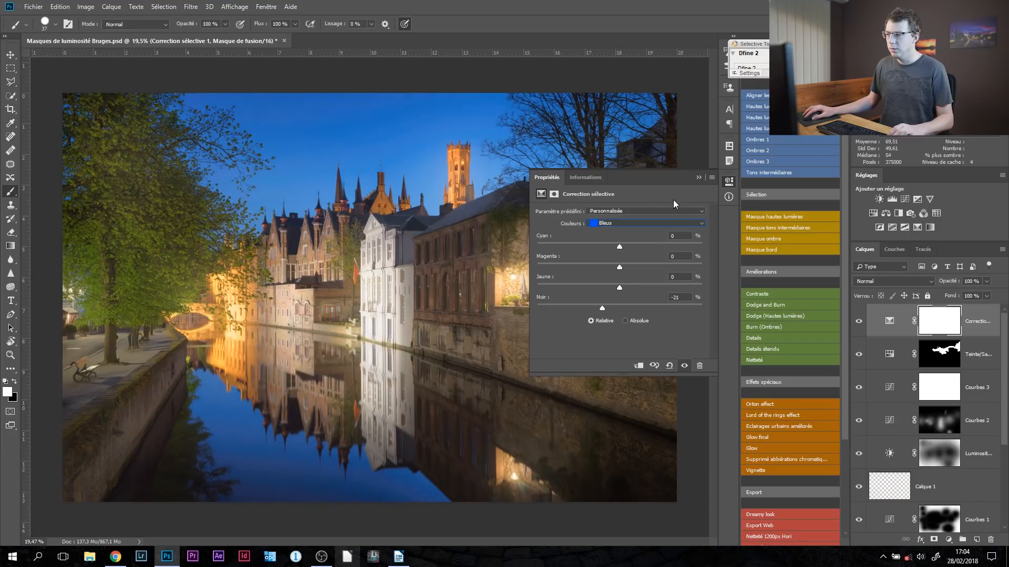
{"action": "left_click", "coordinate": [700, 178]}
Compare the image with and without the Selective Color layer, and reduce that layer's opacity to 69%
{"action": "left_click", "coordinate": [857, 322]}
{"action": "left_click", "coordinate": [856, 322]}
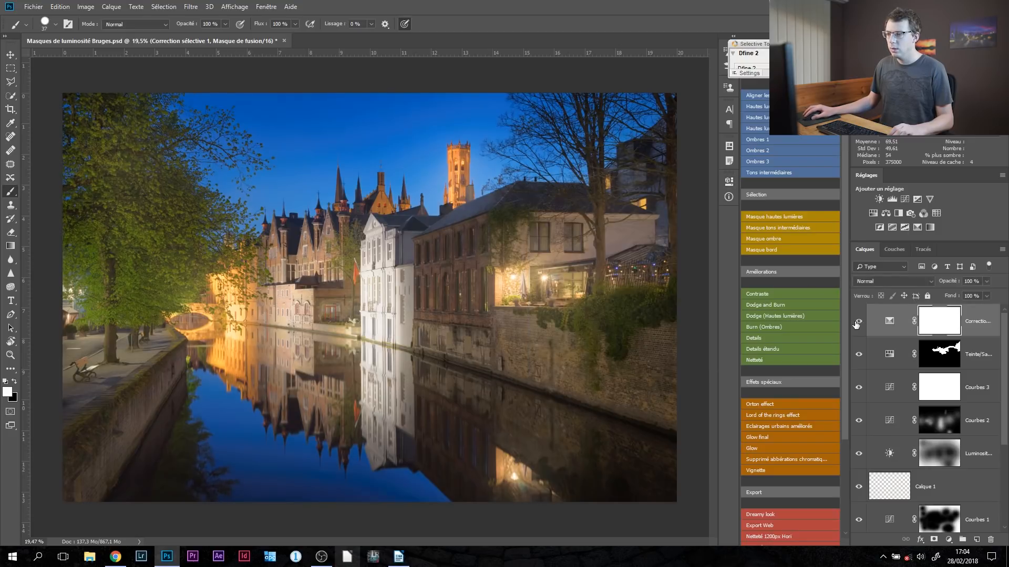
{"action": "left_click_drag", "start_coordinate": [951, 281], "coordinate": [941, 283]}
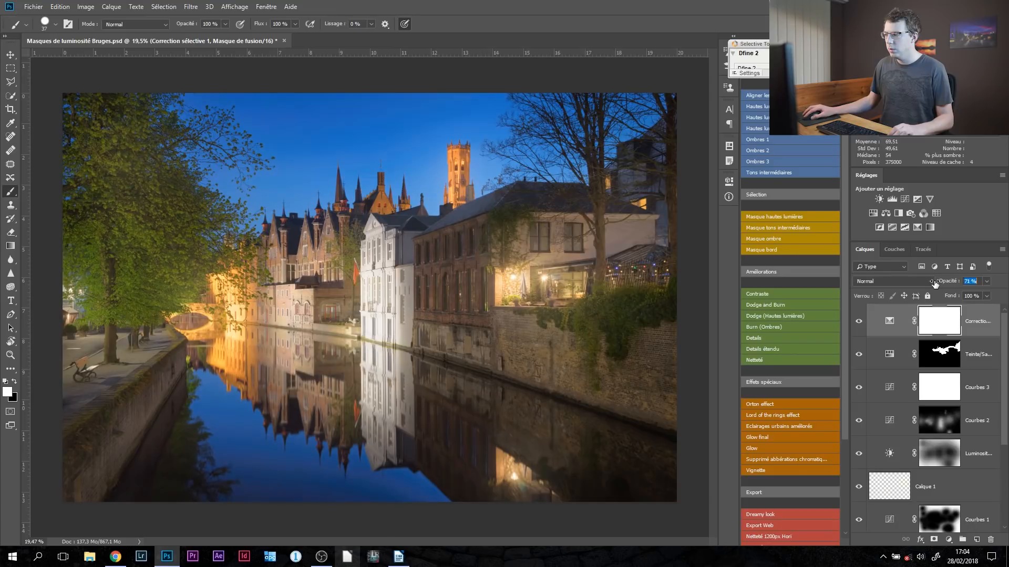
Group all layers from the Selective Color adjustment down to Courbes 1
{"action": "scroll", "coordinate": [803, 268], "scroll_direction": "down", "scroll_amount": 1}
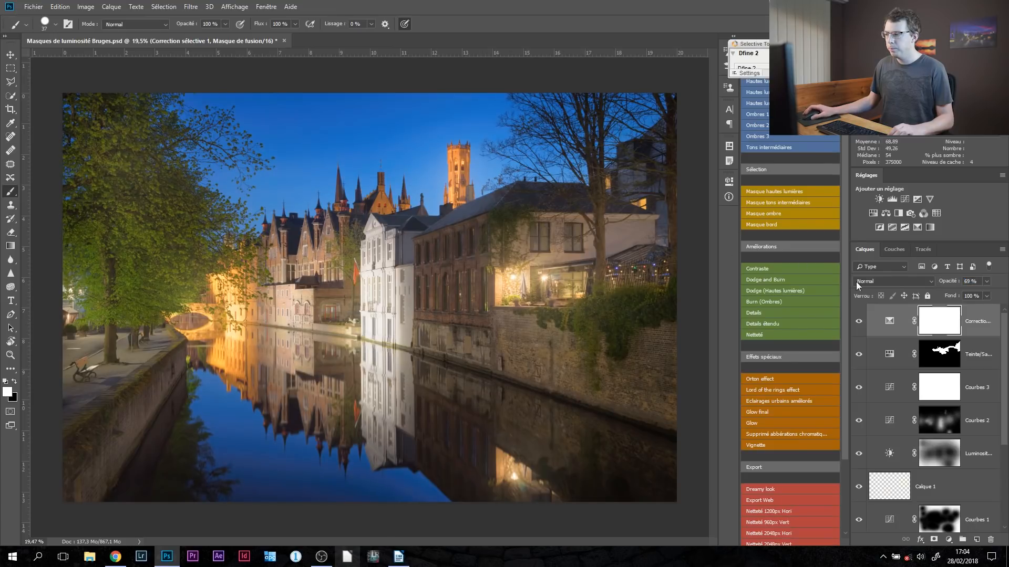
{"action": "scroll", "coordinate": [889, 336], "scroll_direction": "down", "scroll_amount": 4}
{"action": "scroll", "coordinate": [889, 337], "scroll_direction": "up", "scroll_amount": 4}
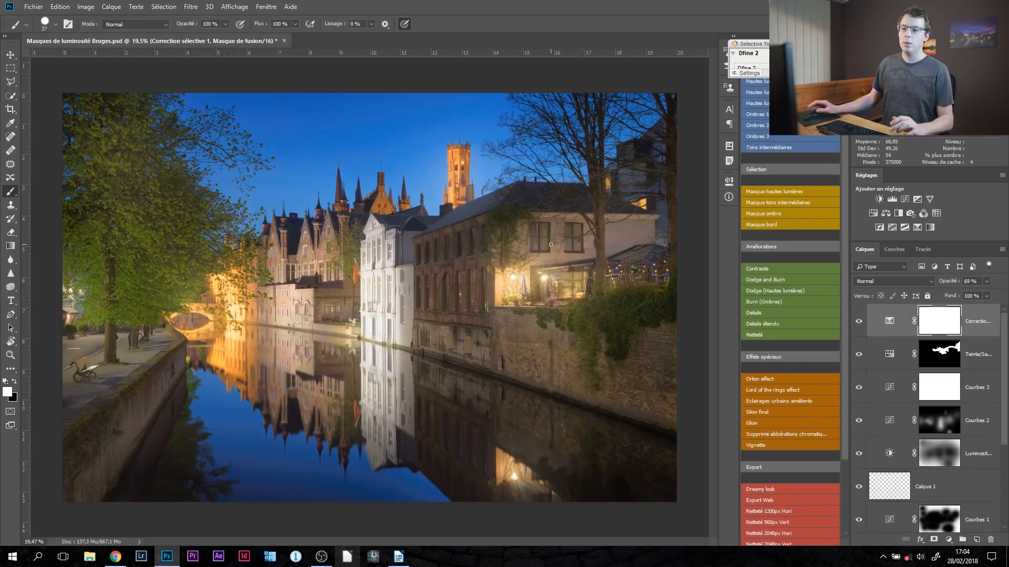
{"action": "scroll", "coordinate": [929, 373], "scroll_direction": "down", "scroll_amount": 1}
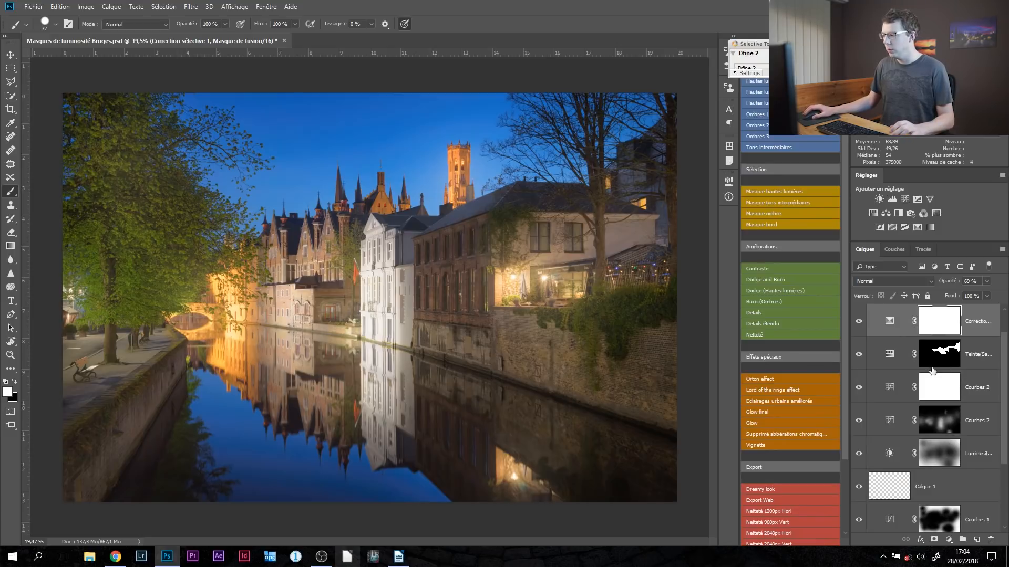
{"action": "left_click", "coordinate": [897, 490], "text": "shift"}
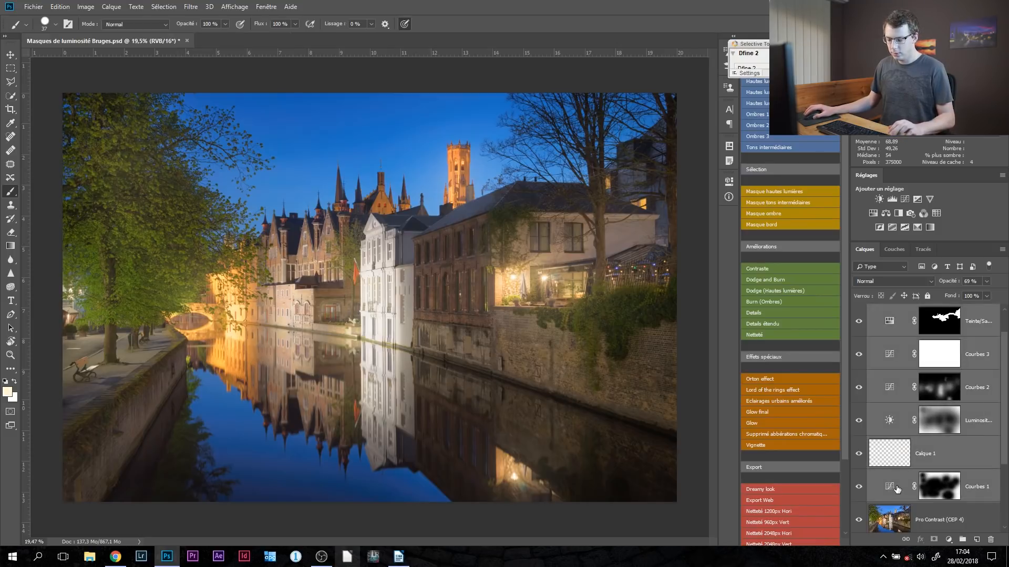
{"action": "key", "text": "ctrl+g"}
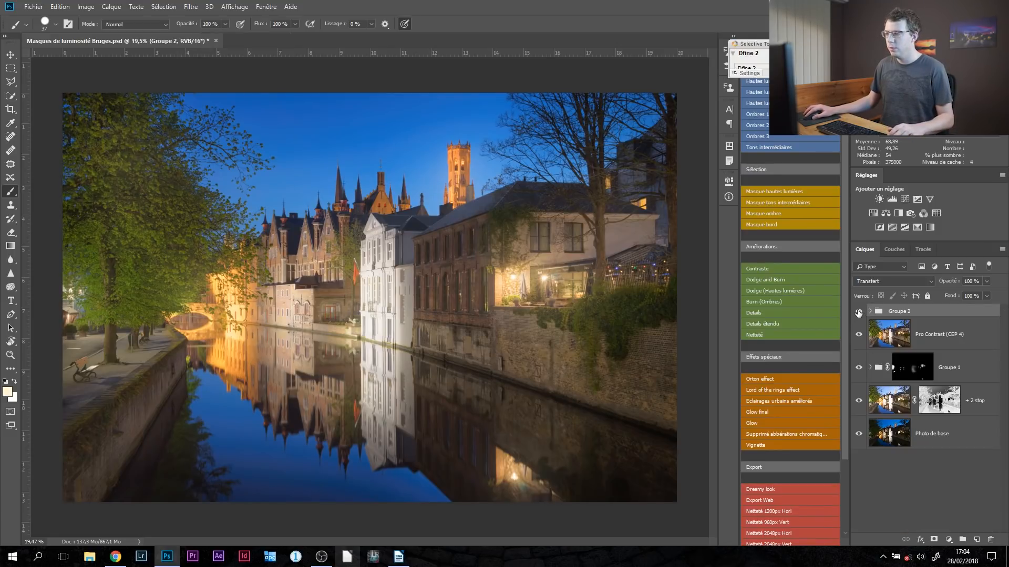
Compare the image with and without the new adjustment group to judge the overall effect
{"action": "left_click", "coordinate": [858, 311]}
{"action": "left_click", "coordinate": [858, 311]}
{"action": "left_click", "coordinate": [858, 312]}
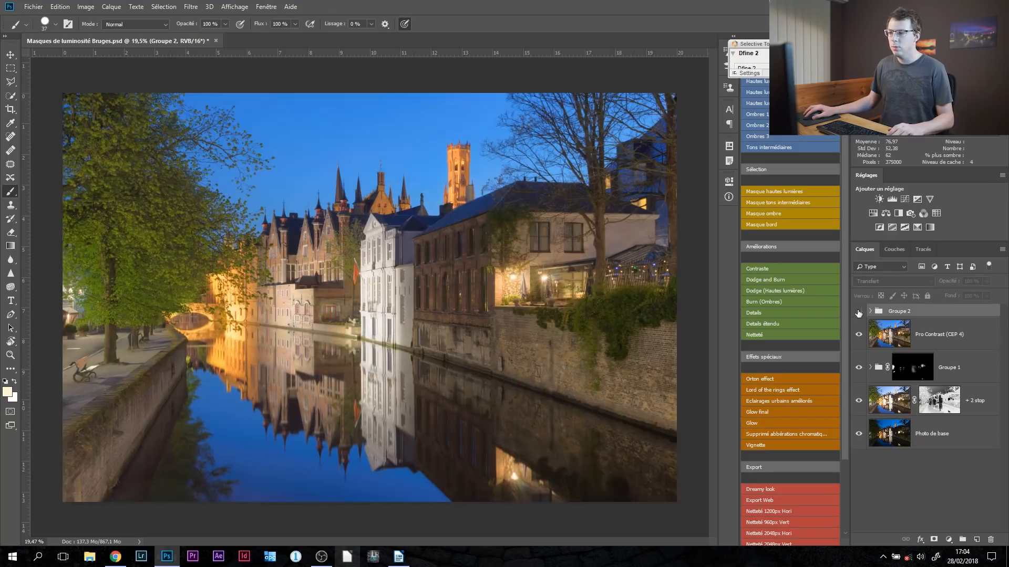
{"action": "left_click", "coordinate": [858, 312]}
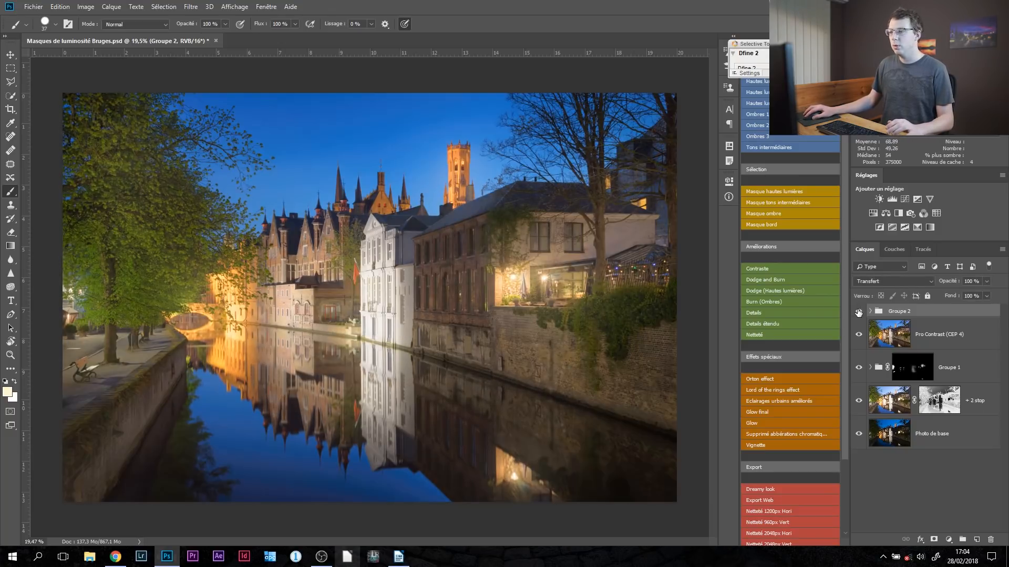
{"action": "left_click", "coordinate": [858, 312]}
{"action": "left_click", "coordinate": [859, 311]}
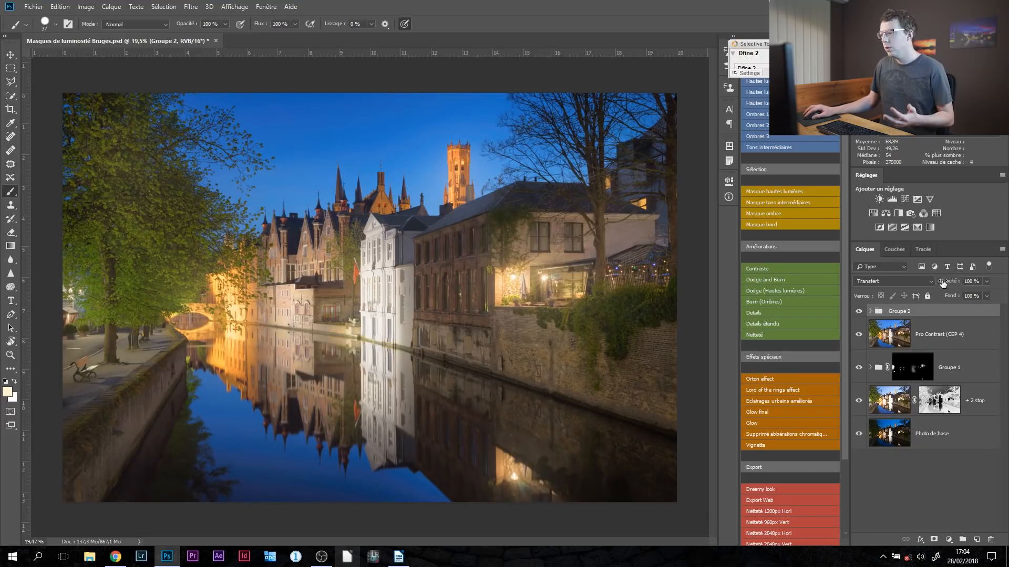
Try the adjustment group at 80% opacity, compare it with the group hidden, and return the opacity to 100%
{"action": "left_click_drag", "start_coordinate": [947, 284], "coordinate": [856, 288]}
{"action": "left_click", "coordinate": [858, 311]}
{"action": "left_click", "coordinate": [859, 311]}
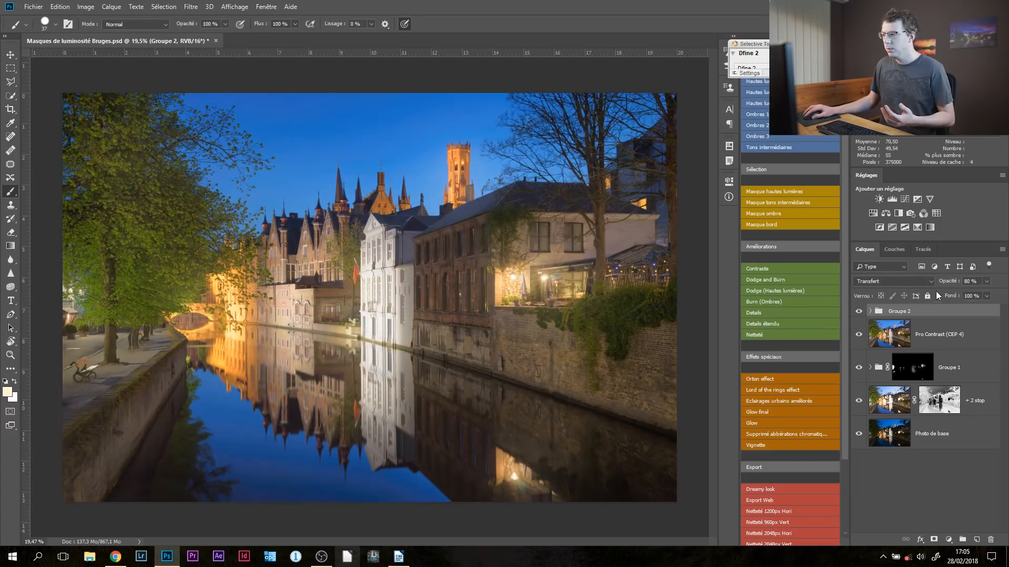
{"action": "left_click_drag", "start_coordinate": [945, 285], "coordinate": [963, 284]}
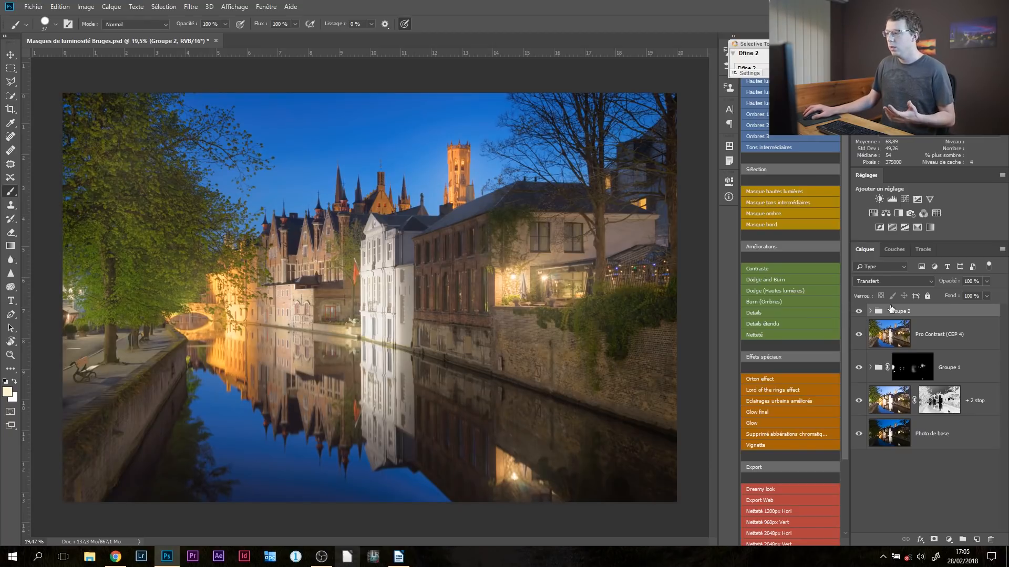
Set the adjustment group's opacity to 57% and compare the image with and without the group
{"action": "left_click_drag", "start_coordinate": [950, 278], "coordinate": [927, 284]}
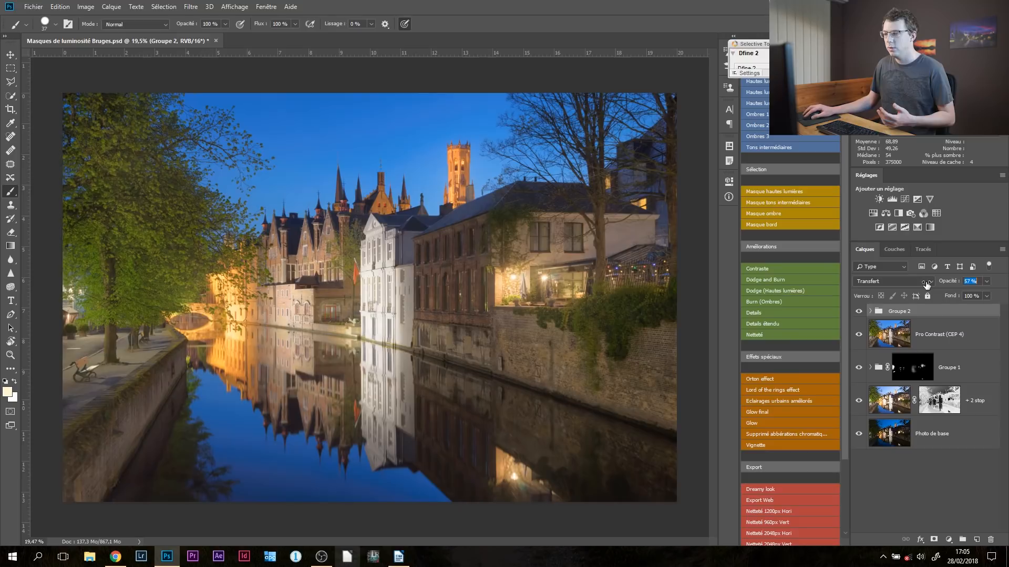
{"action": "left_click", "coordinate": [859, 312]}
{"action": "left_click", "coordinate": [858, 312]}
{"action": "left_click", "coordinate": [859, 312]}
{"action": "left_click", "coordinate": [858, 312]}
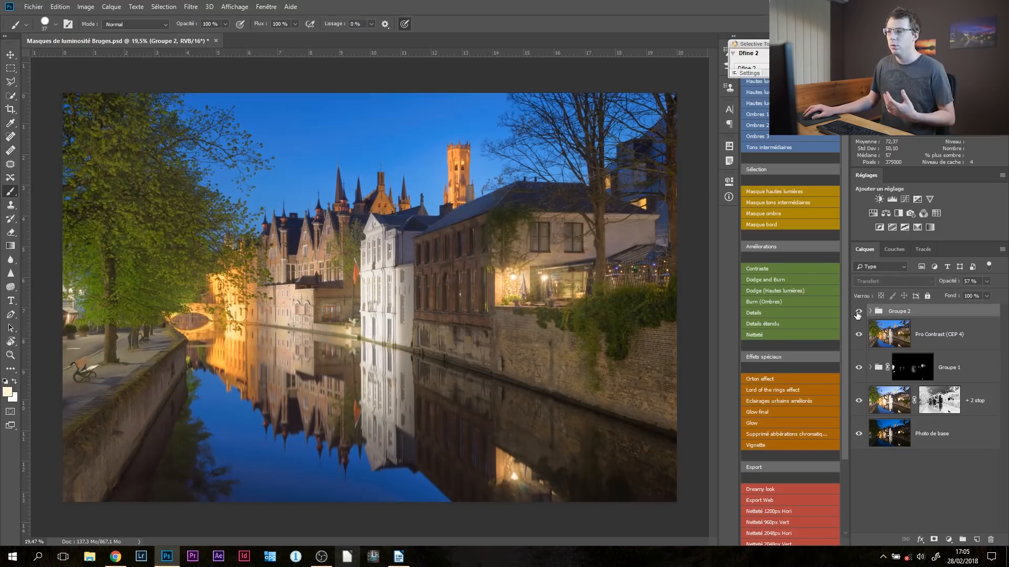